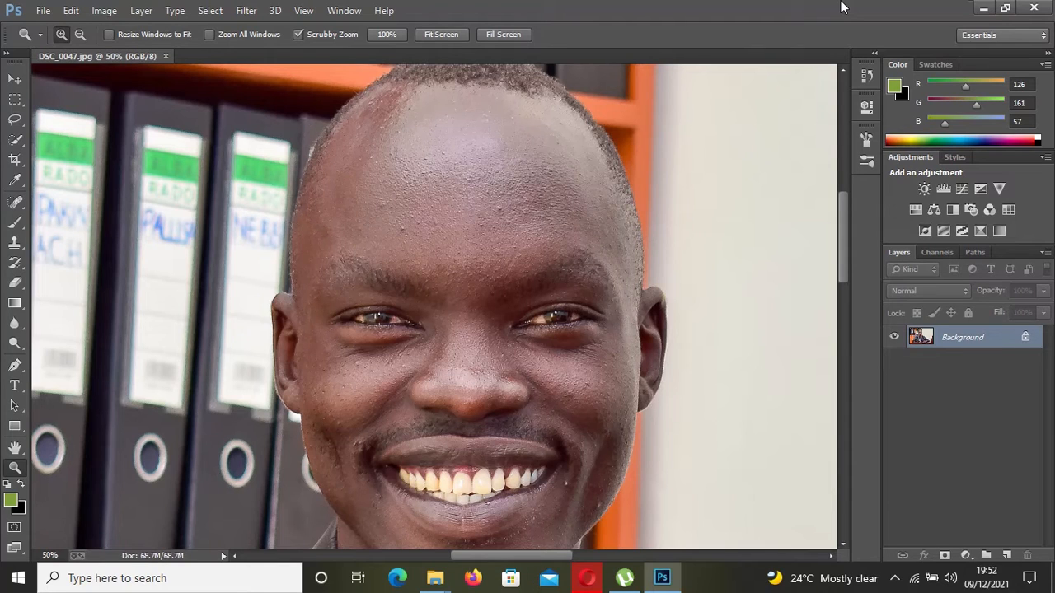
# - Duplicate the Background layer twice and rename the lower copy t1 and the upper copy t2
pyautogui.hotkey('ctrl', 'j')
pyautogui.hotkey('ctrl', 'j')
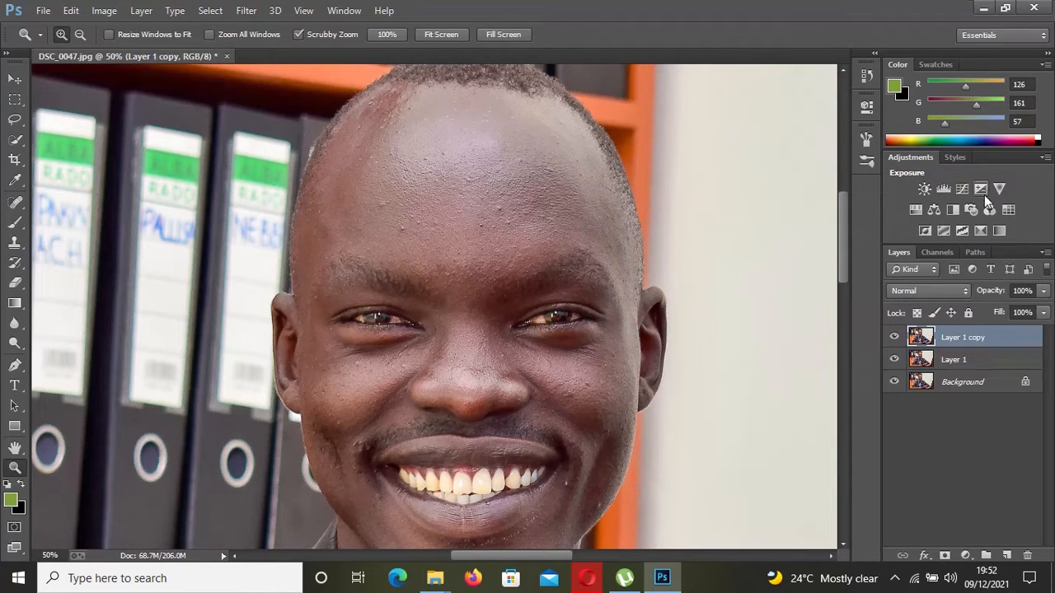
pyautogui.doubleClick(955, 359)
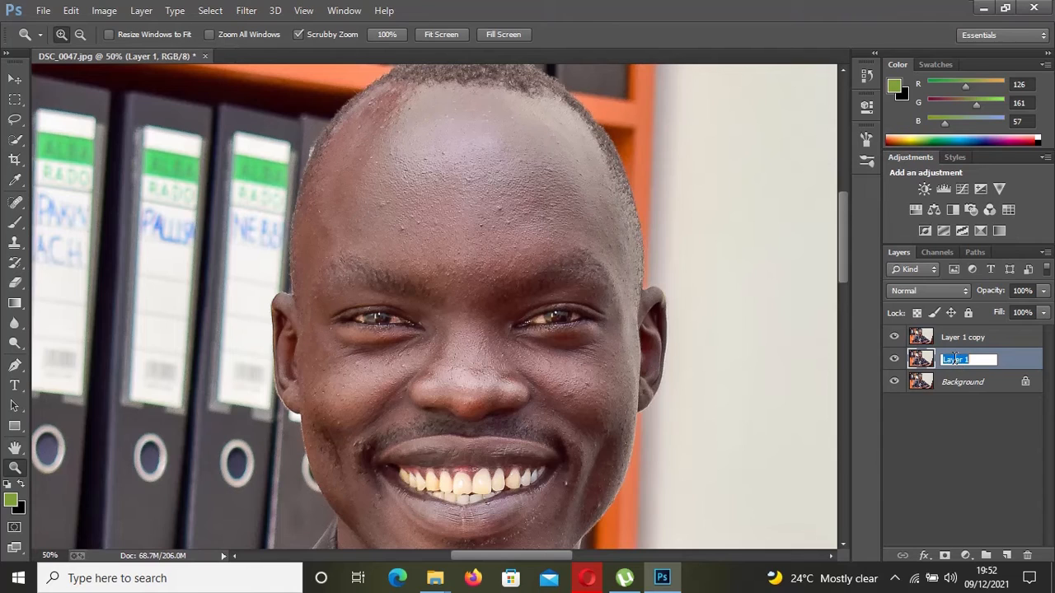
pyautogui.write('tl')
pyautogui.press('Return')
pyautogui.doubleClick(956, 337)
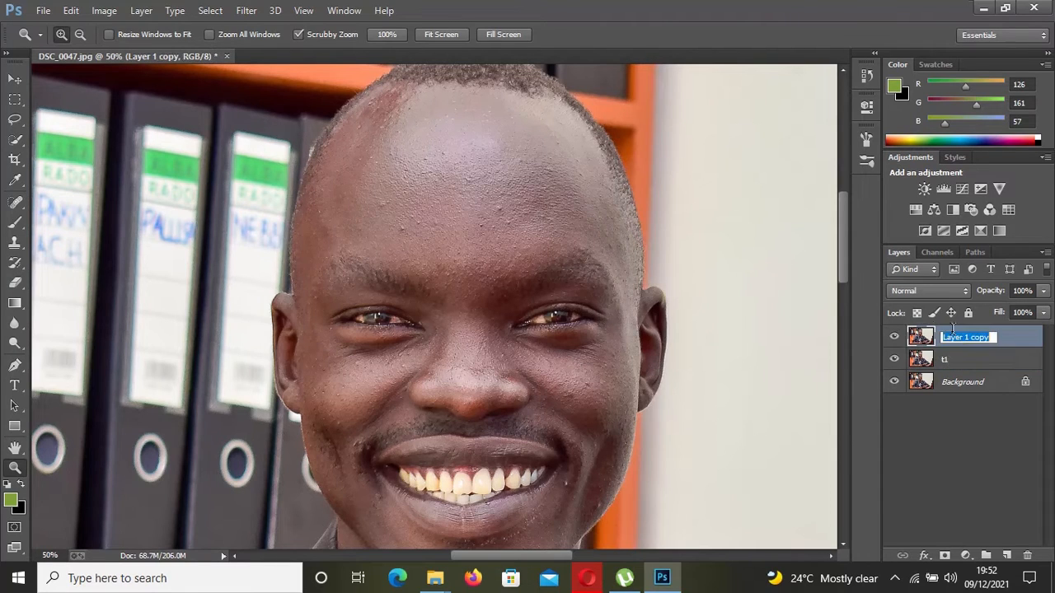
pyautogui.write('t2')
pyautogui.press('Return')
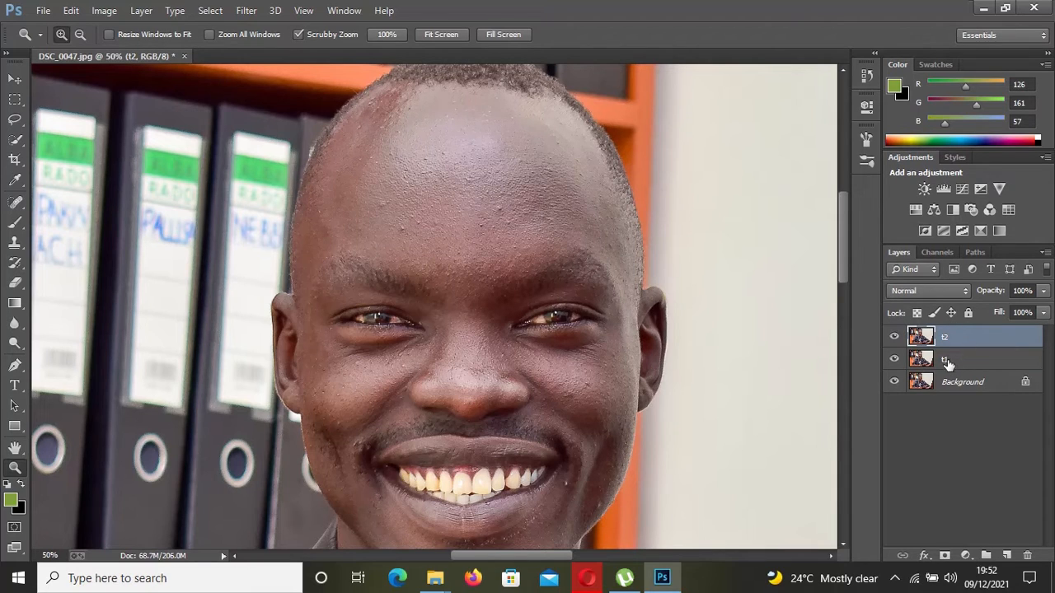
# - Apply a Gaussian Blur with a radius of 4 pixels to layer t1
pyautogui.click(947, 364)
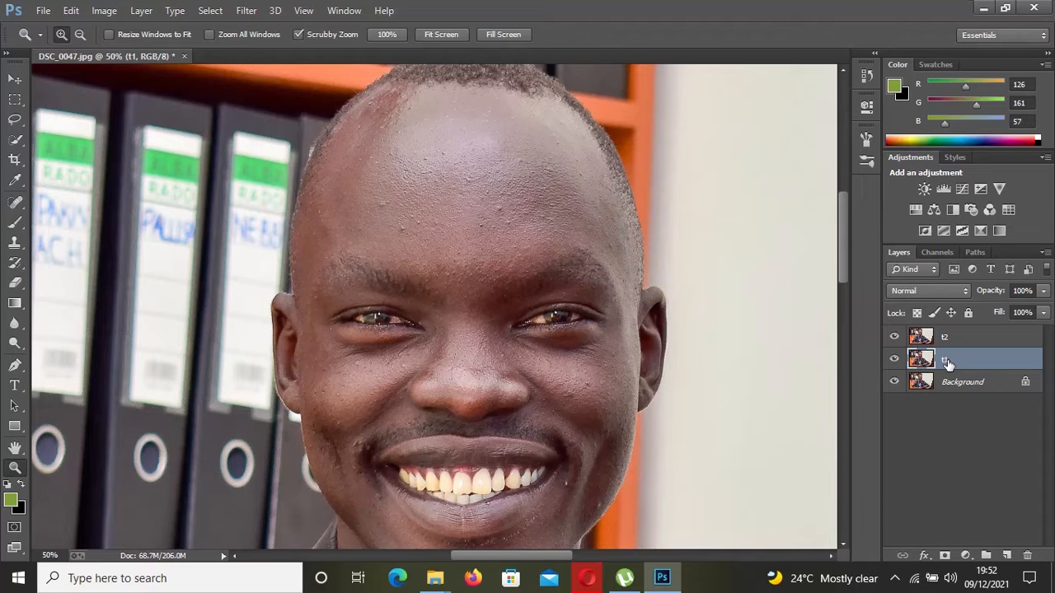
pyautogui.click(252, 13)
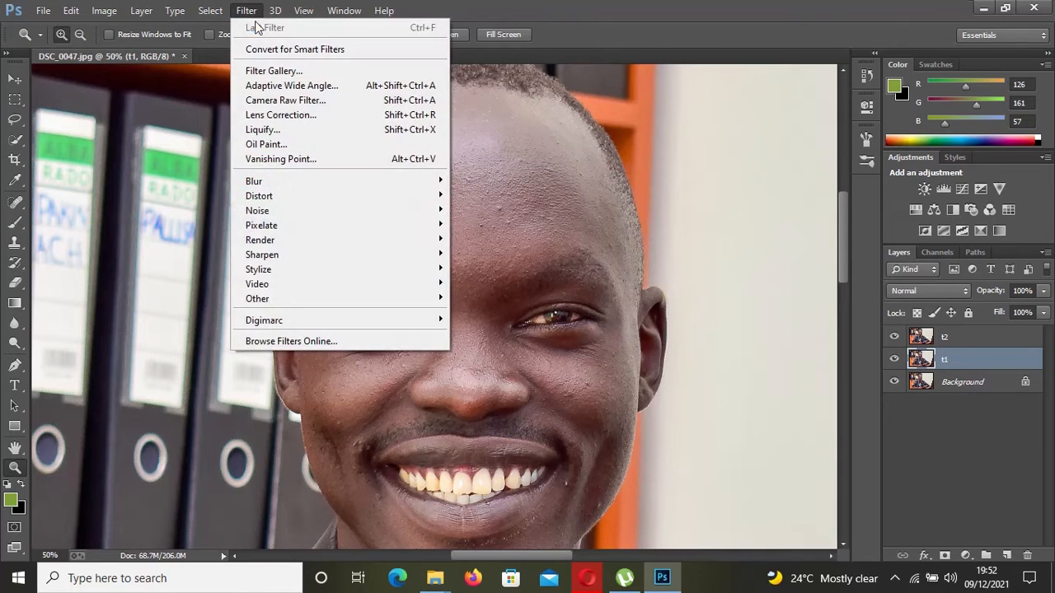
pyautogui.moveTo(438, 177)
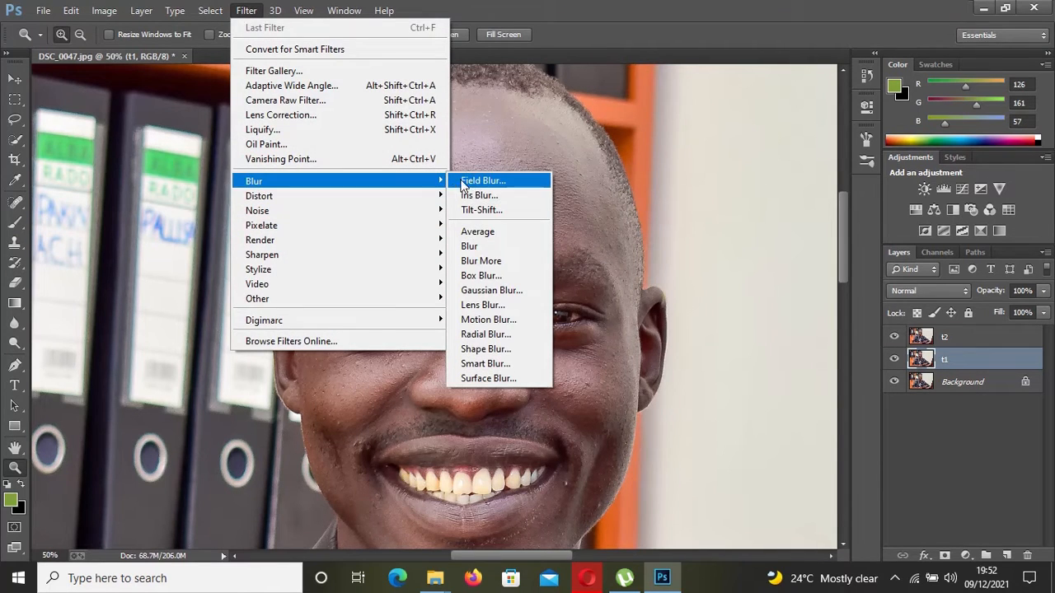
pyautogui.click(488, 290)
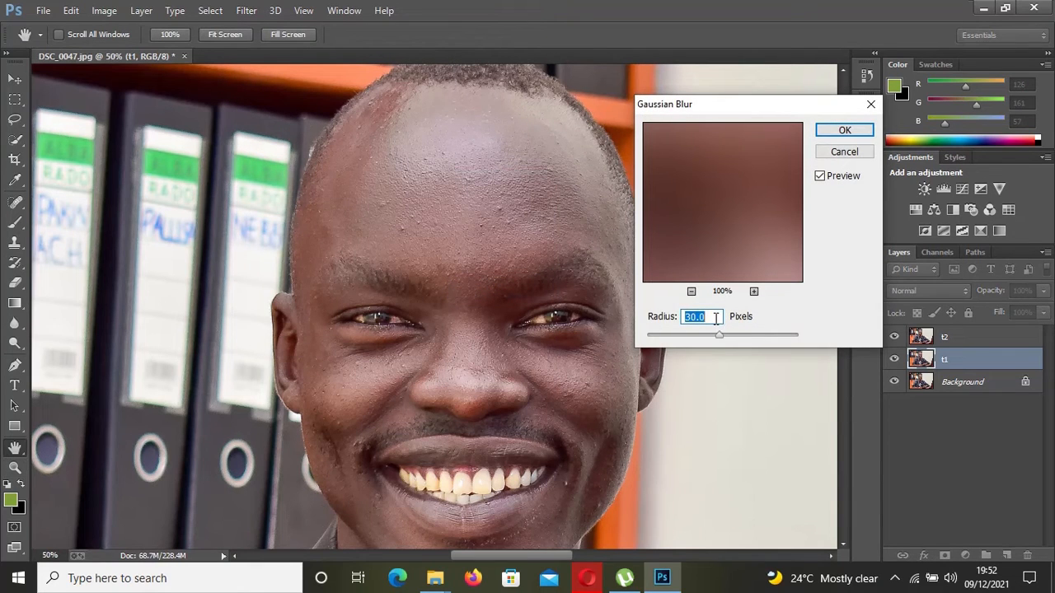
pyautogui.press('BackSpace')
pyautogui.write('4')
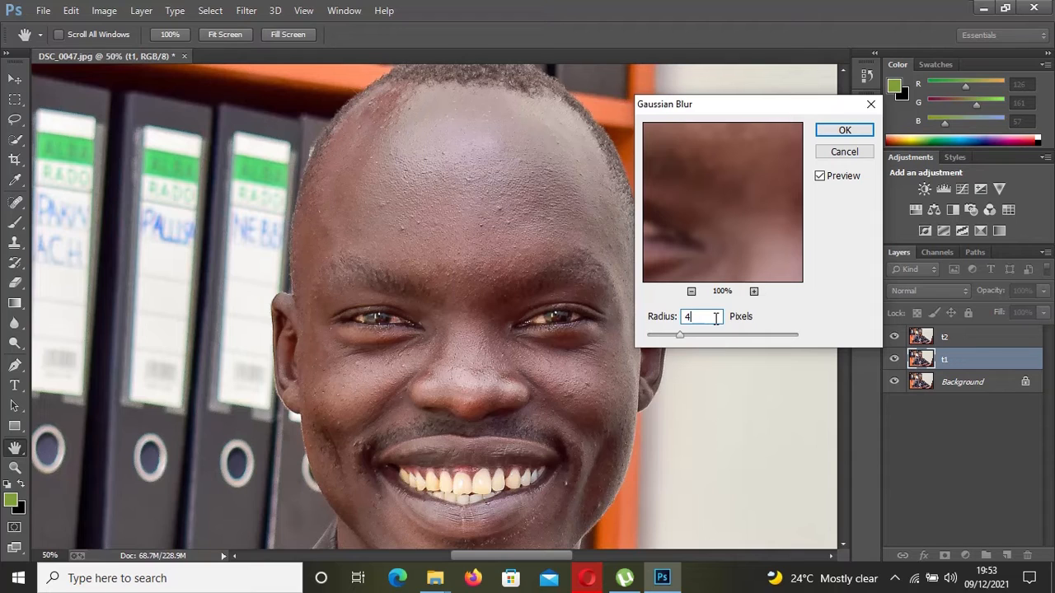
pyautogui.press('z')
pyautogui.click(836, 136)
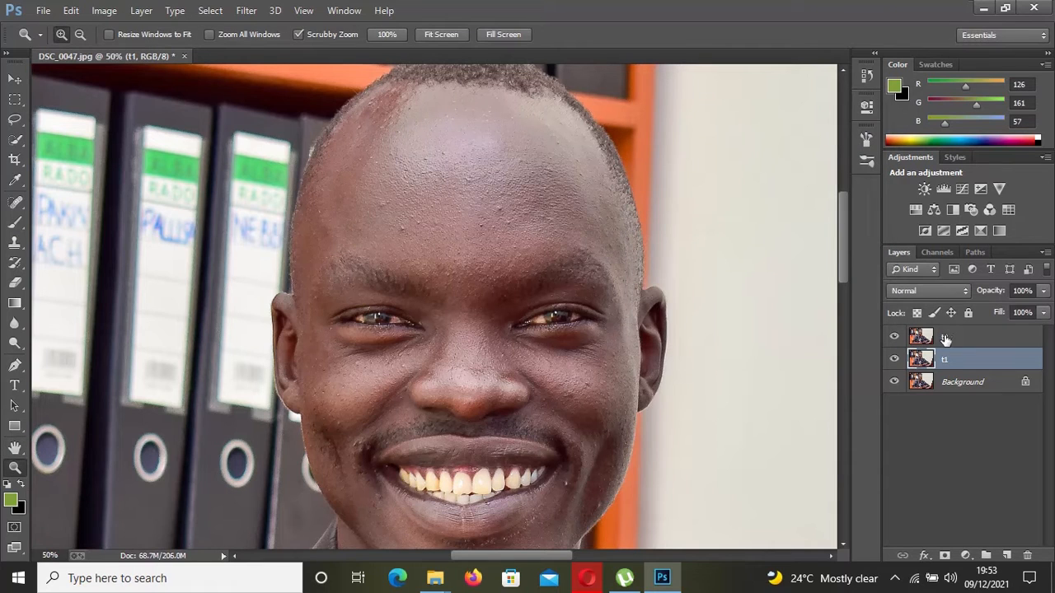
# - Use Apply Image on layer t2 with t1 as the source layer, Subtract blending, scale 2 and offset 128
pyautogui.click(954, 343)
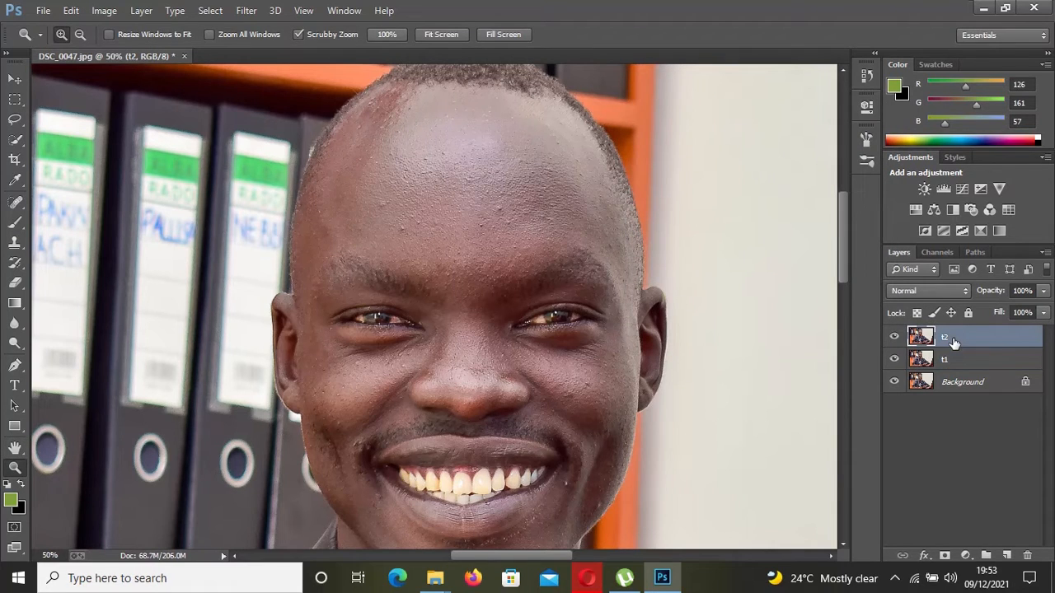
pyautogui.click(99, 12)
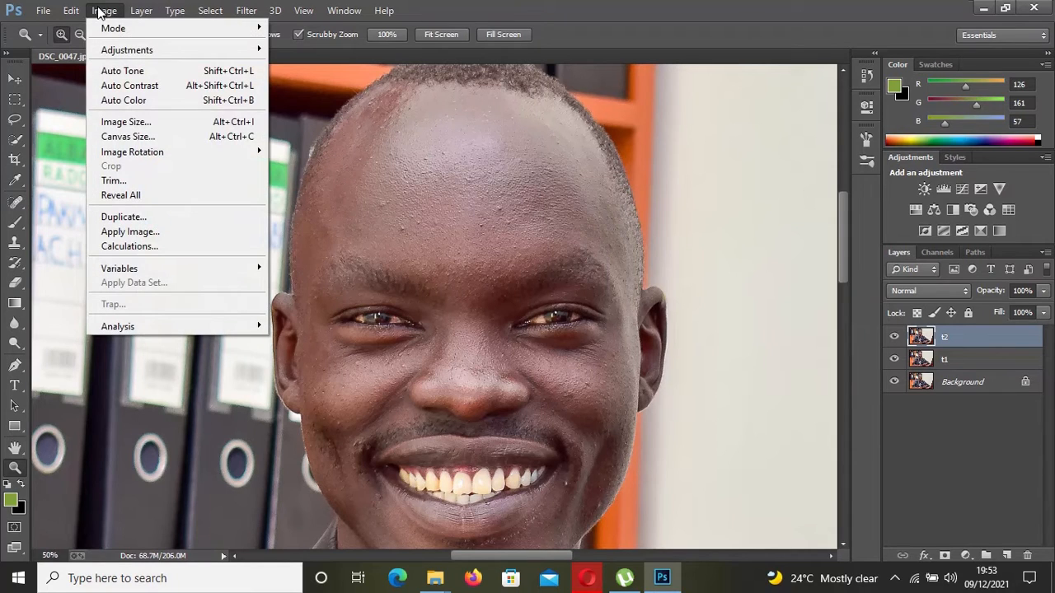
pyautogui.click(137, 234)
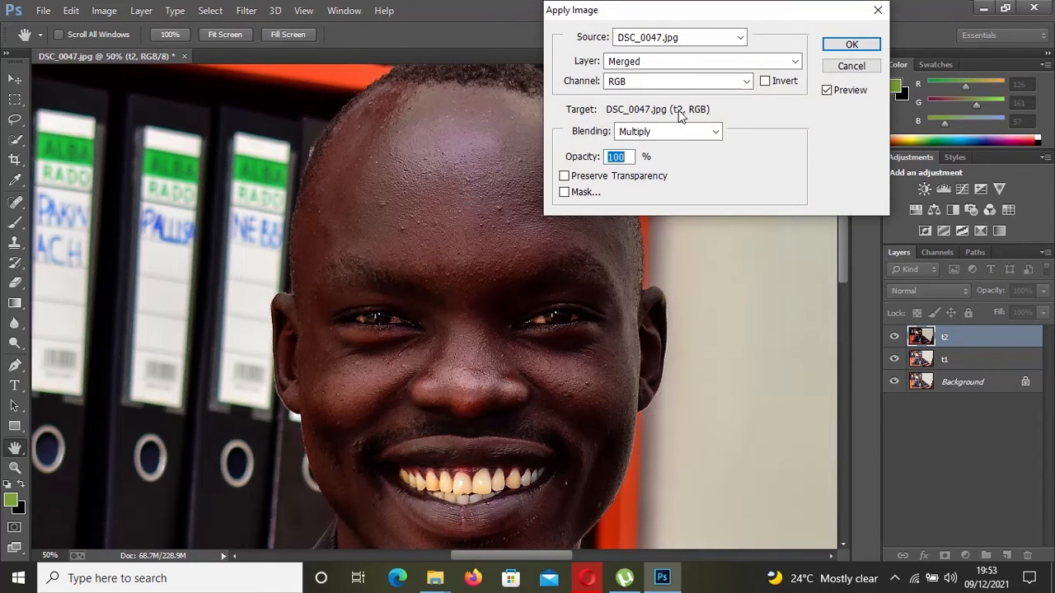
pyautogui.click(694, 66)
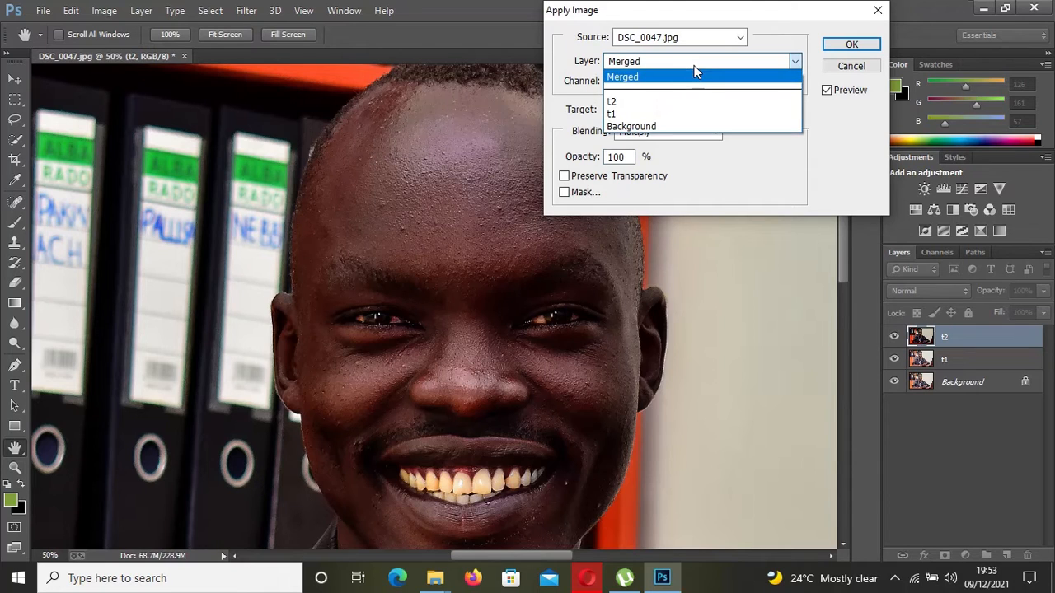
pyautogui.click(683, 114)
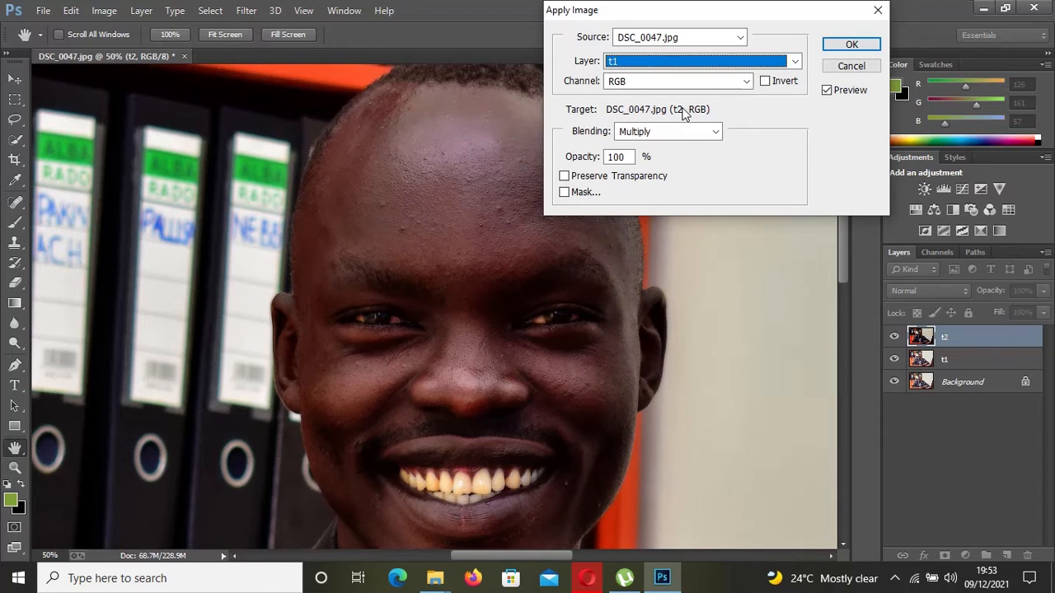
pyautogui.click(666, 131)
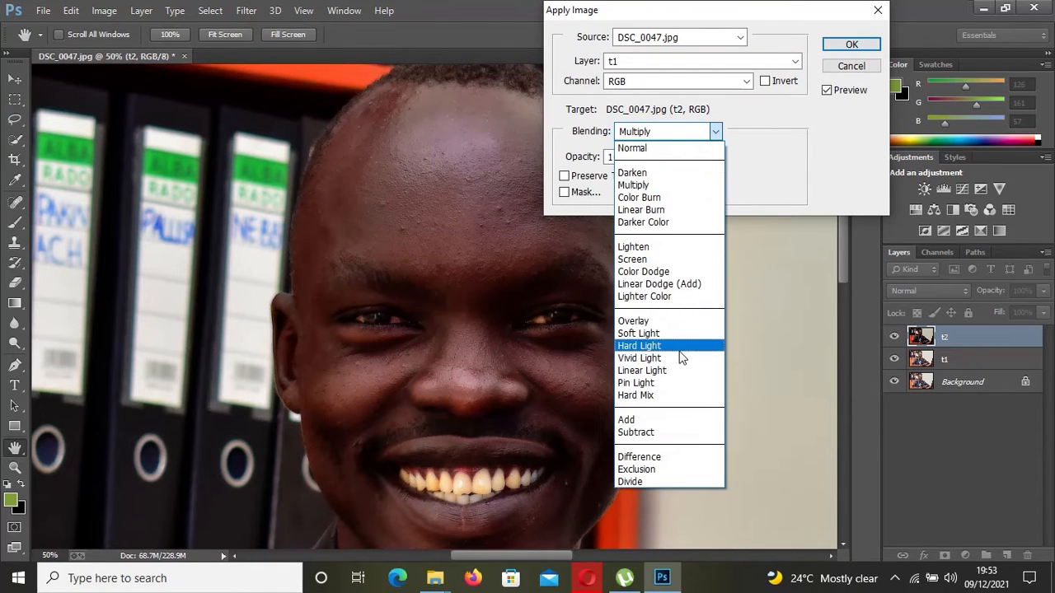
pyautogui.click(674, 436)
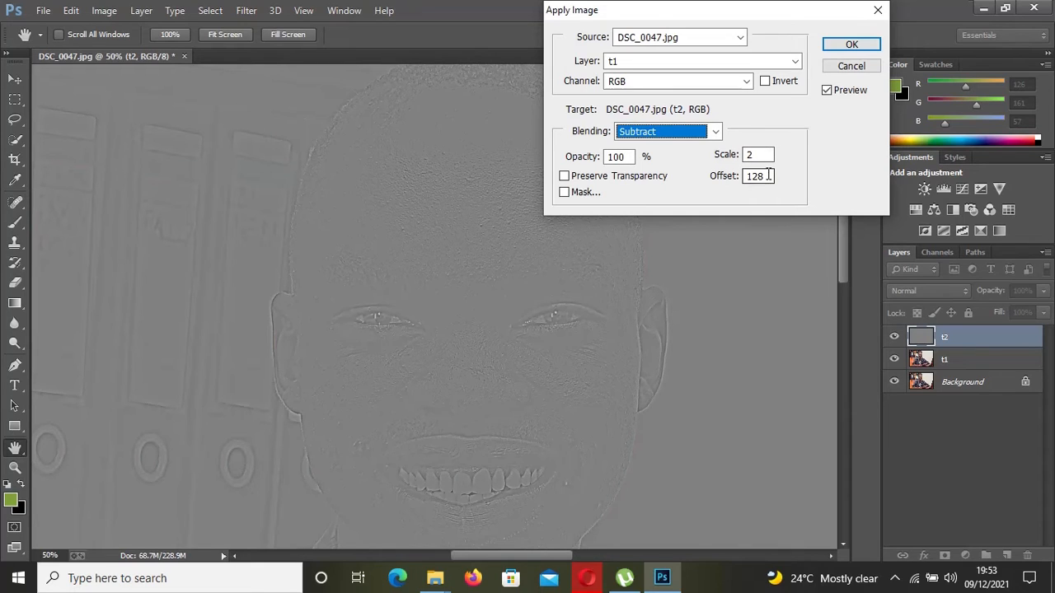
pyautogui.click(846, 47)
# - Set the blend mode of layer t2 to Linear Light
pyautogui.press('z')
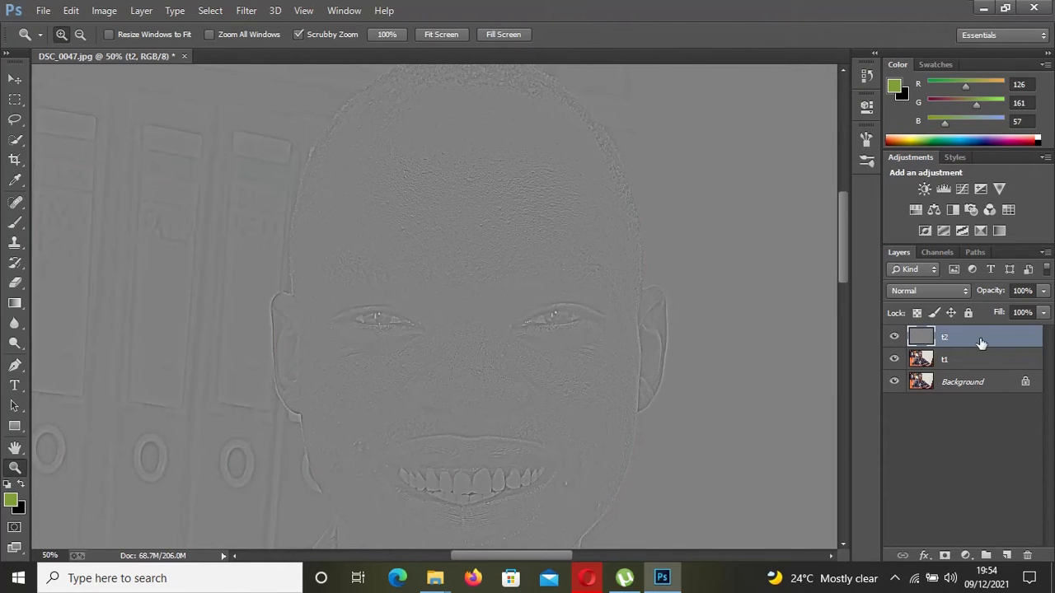
pyautogui.click(954, 297)
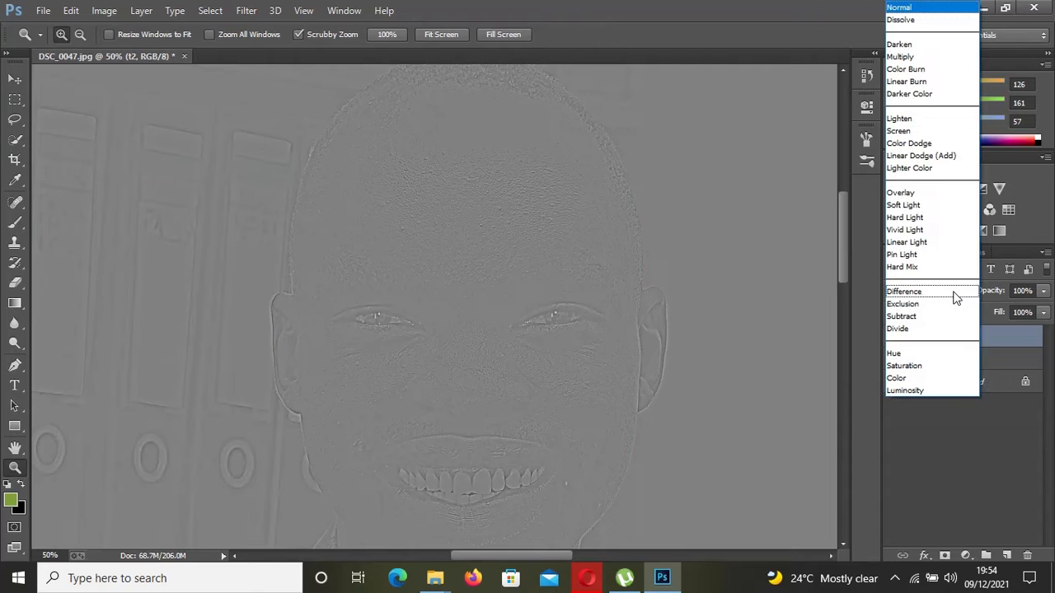
pyautogui.click(948, 242)
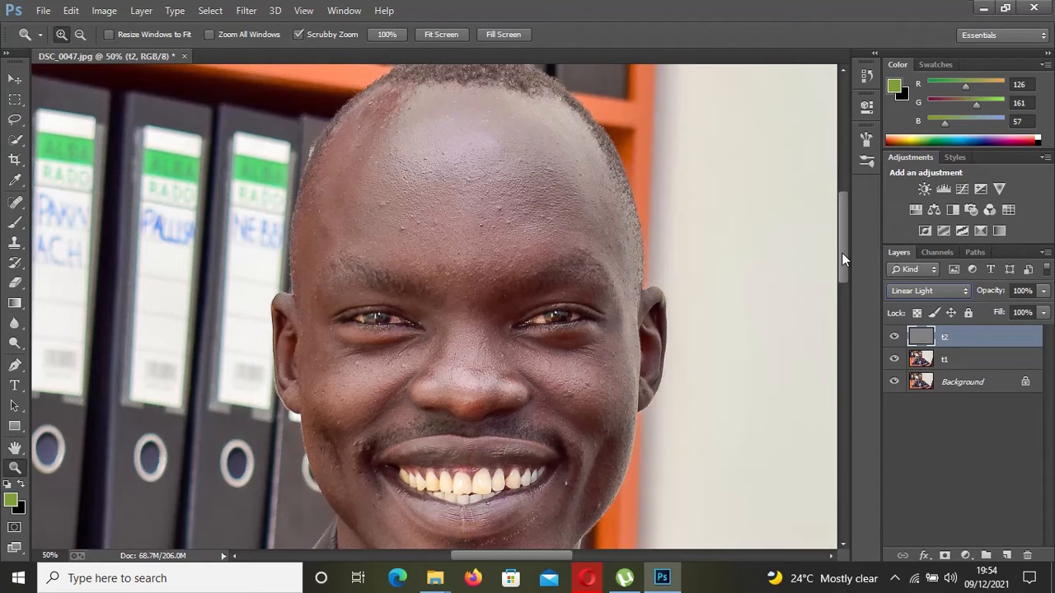
# - On layer t1, lasso the forehead with an 18 px feather, apply an 8-pixel Gaussian Blur to it and deselect
pyautogui.click(952, 360)
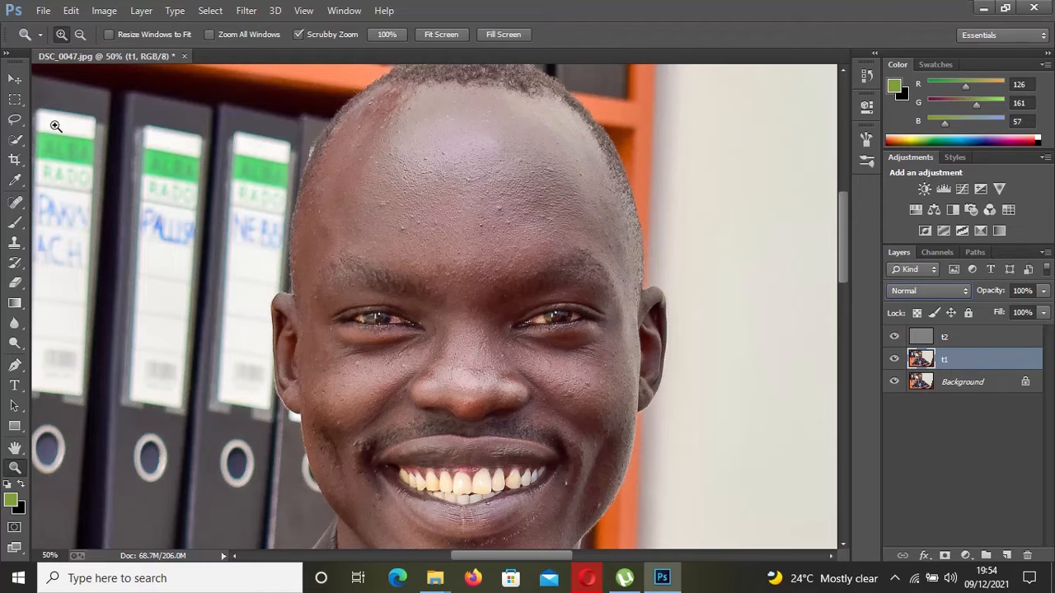
pyautogui.click(15, 120)
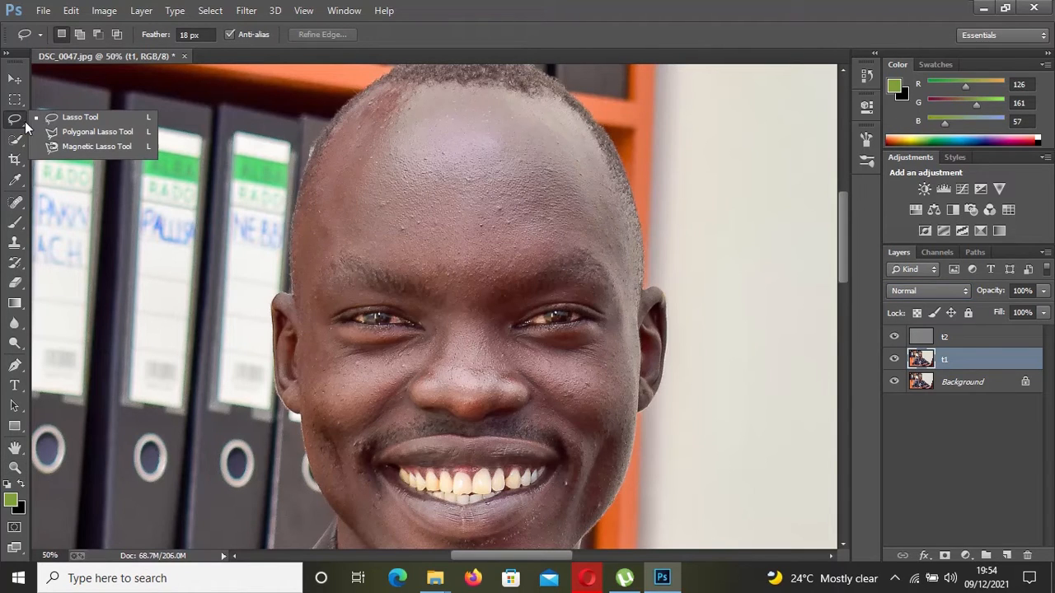
pyautogui.click(48, 120)
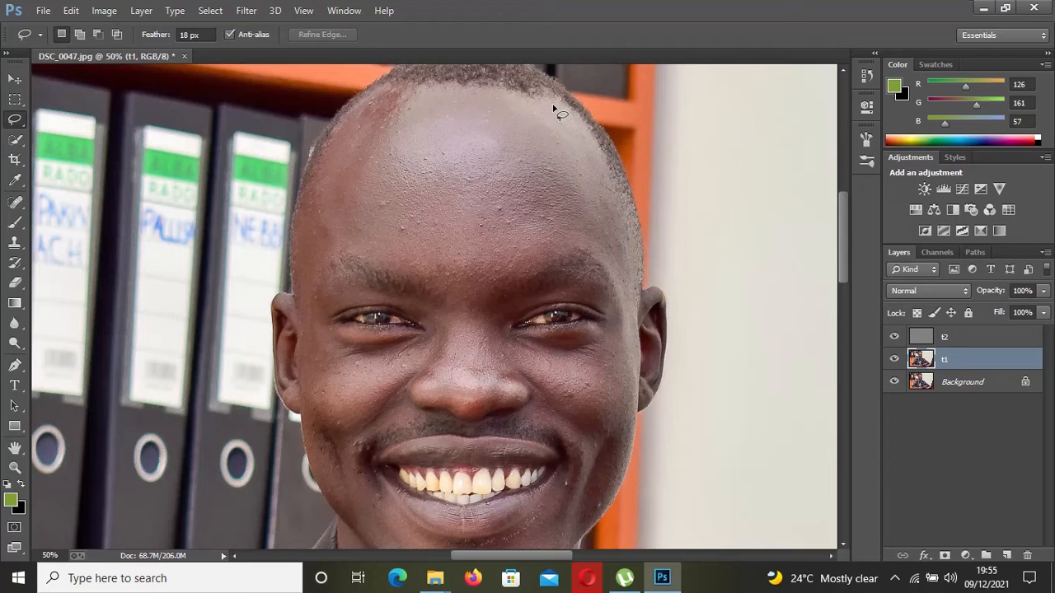
pyautogui.moveTo(553, 106)
pyautogui.mouseDown()
pyautogui.moveTo(428, 84)
pyautogui.moveTo(376, 98)
pyautogui.moveTo(323, 156)
pyautogui.moveTo(304, 249)
pyautogui.moveTo(312, 259)
pyautogui.moveTo(405, 263)
pyautogui.moveTo(466, 298)
pyautogui.moveTo(561, 250)
pyautogui.moveTo(618, 260)
pyautogui.moveTo(623, 228)
pyautogui.moveTo(551, 106)
pyautogui.mouseUp()
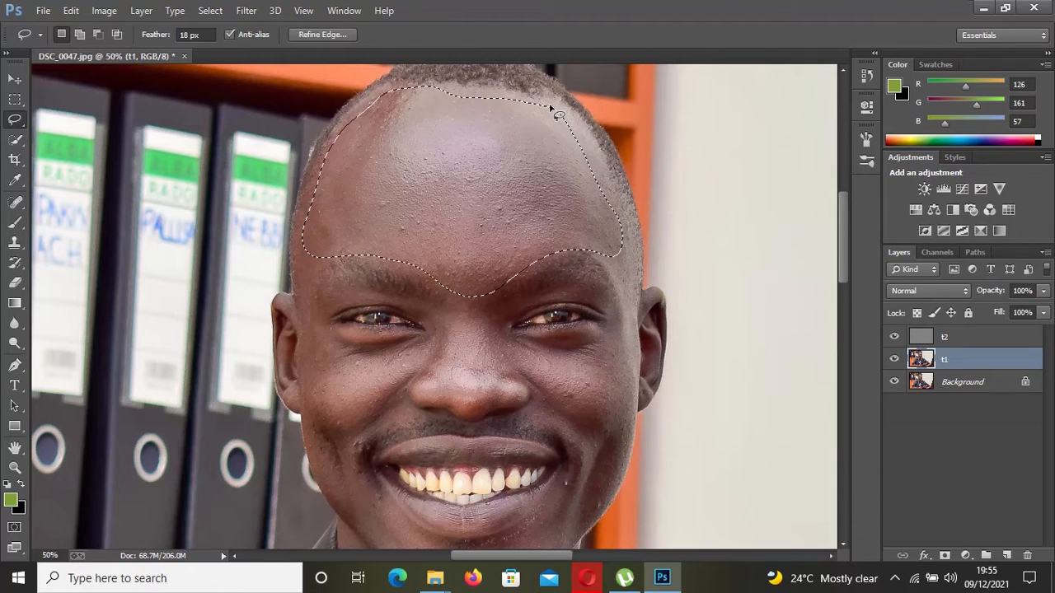
pyautogui.click(248, 11)
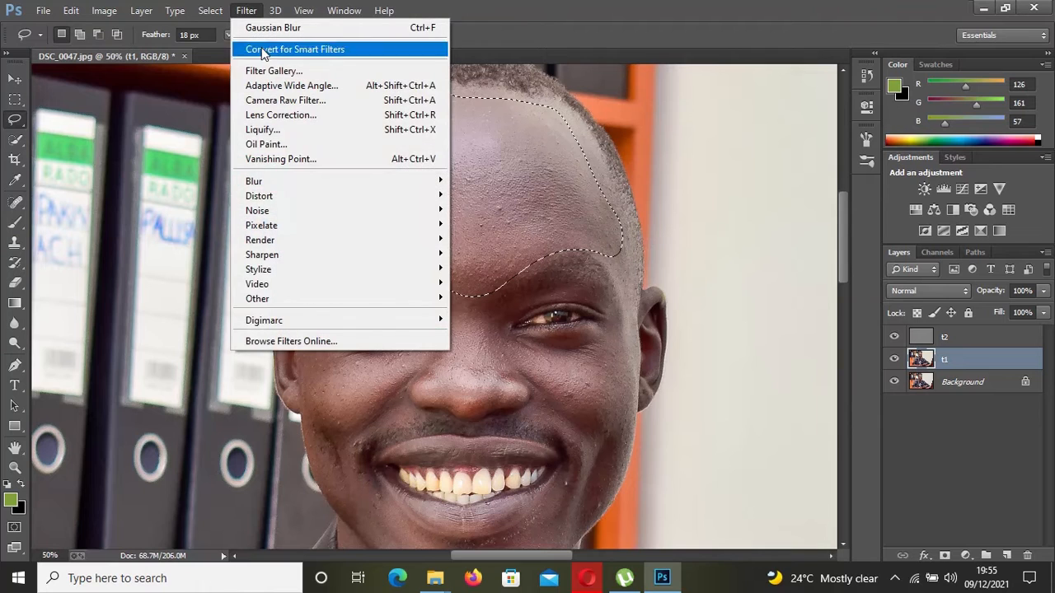
pyautogui.moveTo(308, 186)
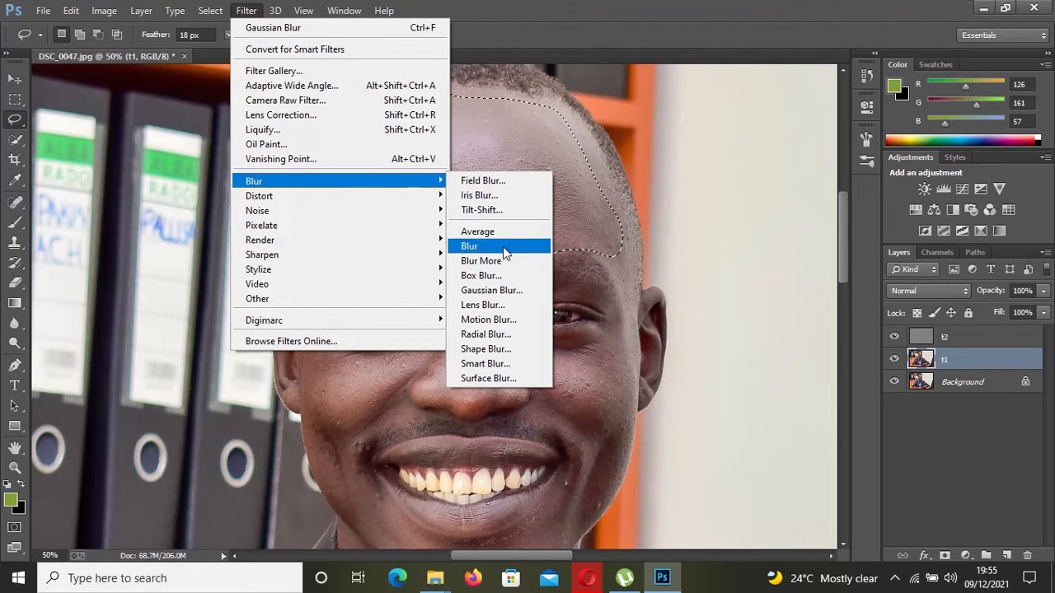
pyautogui.click(502, 290)
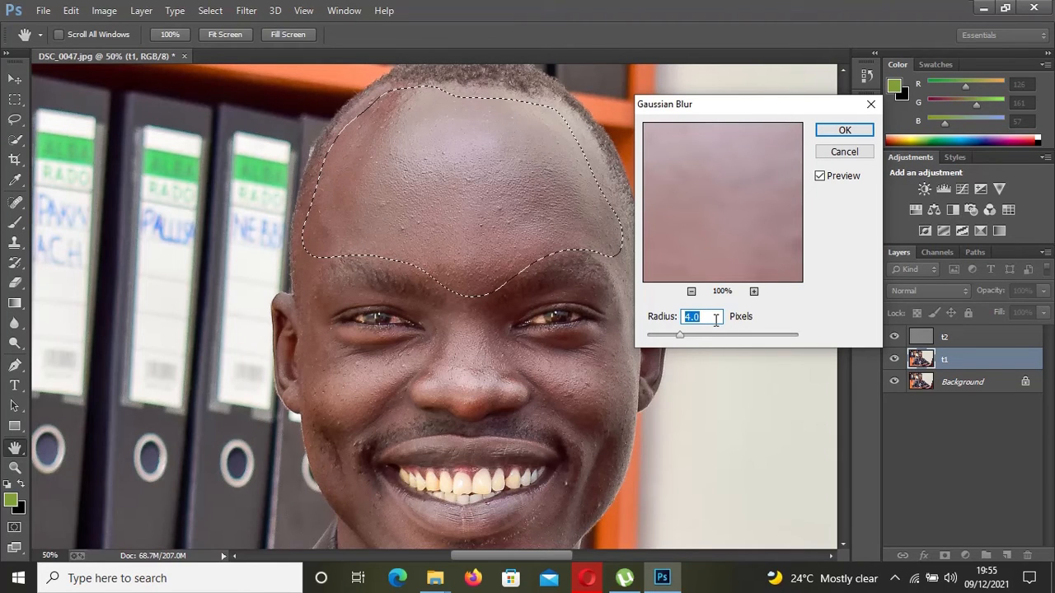
pyautogui.write('8')
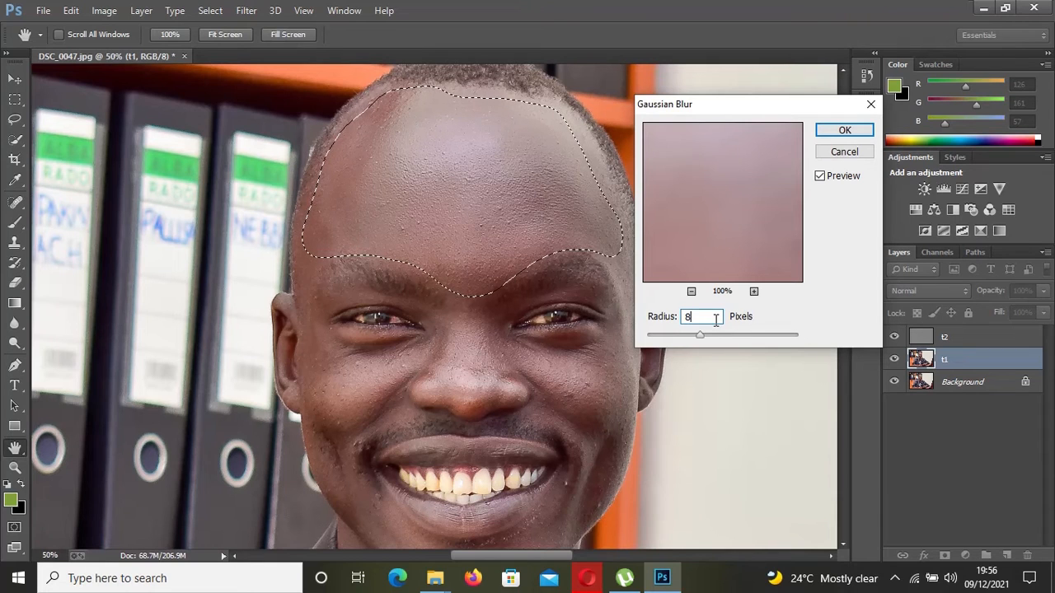
pyautogui.click(844, 132)
pyautogui.hotkey('ctrl', 'd')
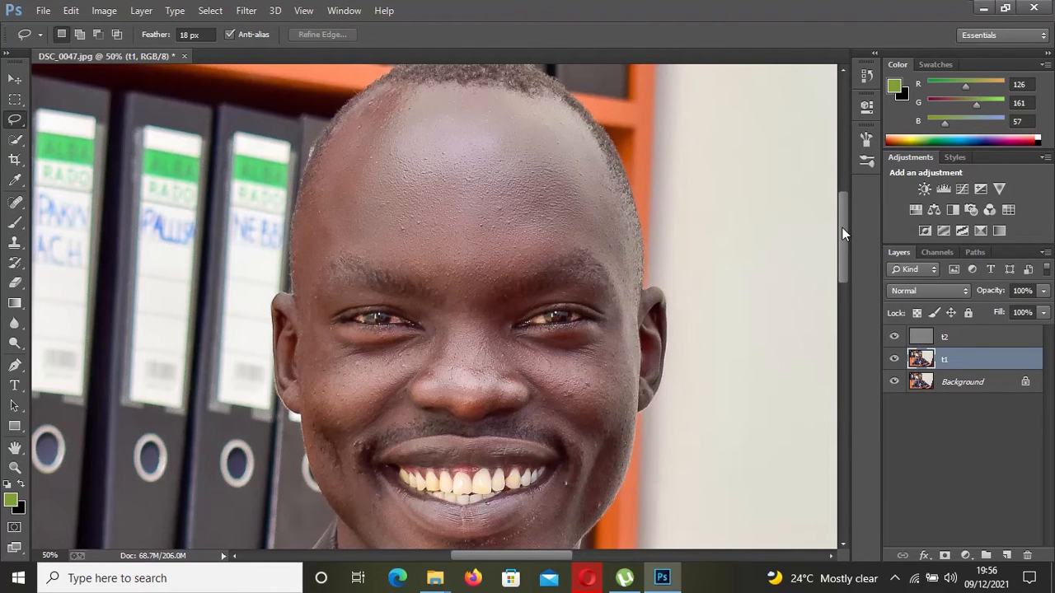
# - Lasso the cheek and temple on the image's right side, repeat the last Gaussian Blur on them and deselect
pyautogui.moveTo(842, 228); pyautogui.dragTo(840, 251)
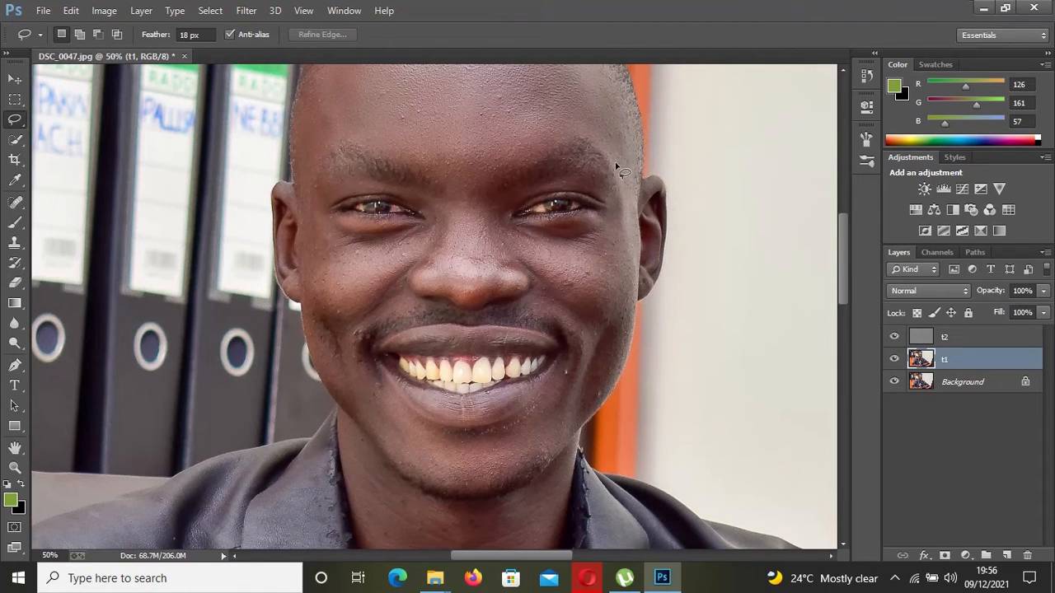
pyautogui.moveTo(596, 239)
pyautogui.mouseDown()
pyautogui.moveTo(506, 231)
pyautogui.moveTo(505, 243)
pyautogui.mouseUp()
pyautogui.moveTo(544, 282)
pyautogui.mouseDown()
pyautogui.moveTo(628, 323)
pyautogui.moveTo(639, 232)
pyautogui.moveTo(636, 145)
pyautogui.moveTo(626, 147)
pyautogui.mouseUp()
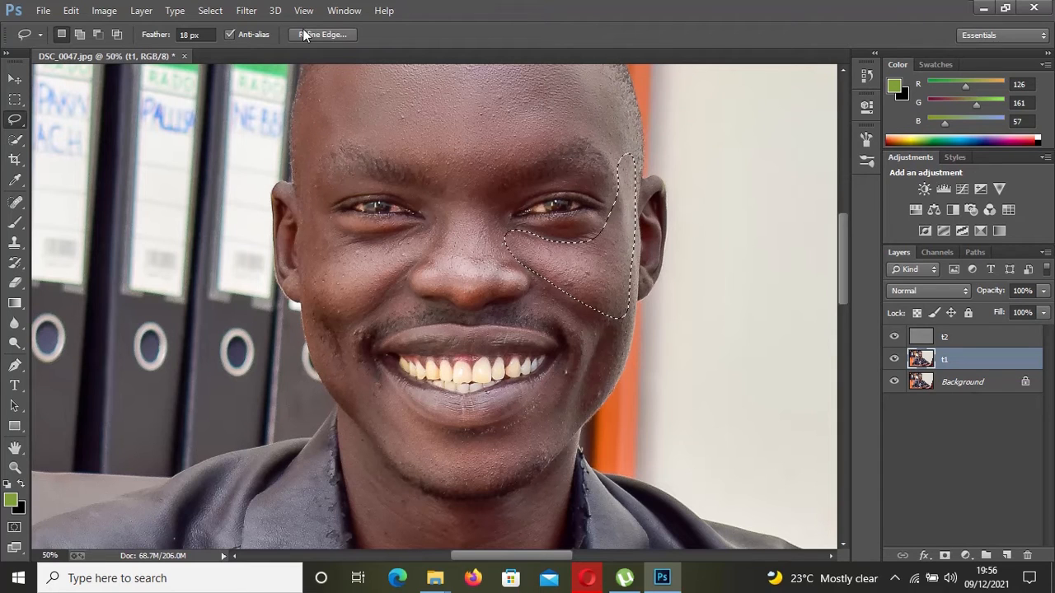
pyautogui.click(257, 8)
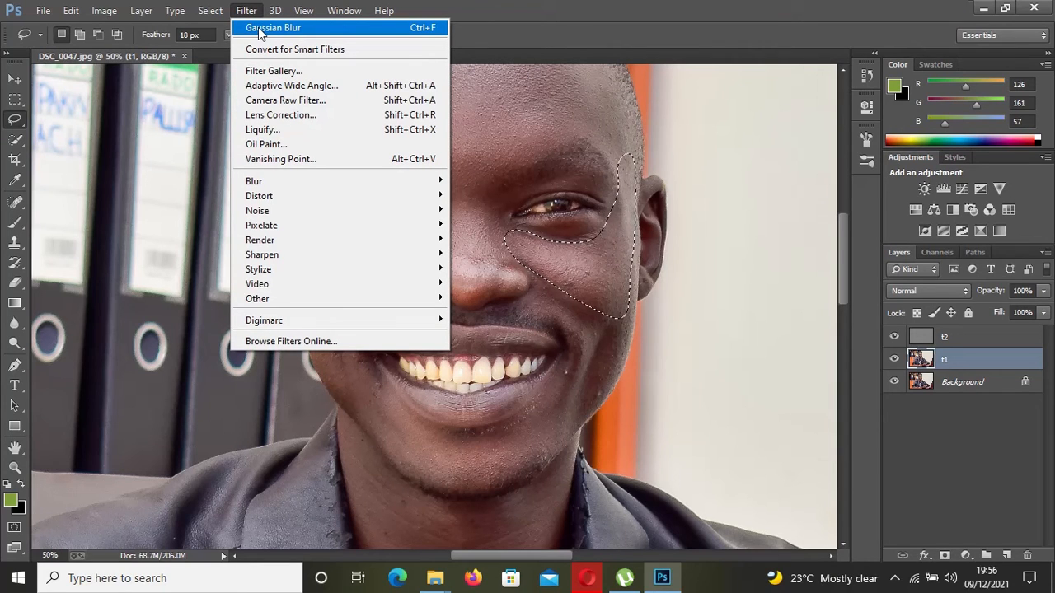
pyautogui.click(259, 29)
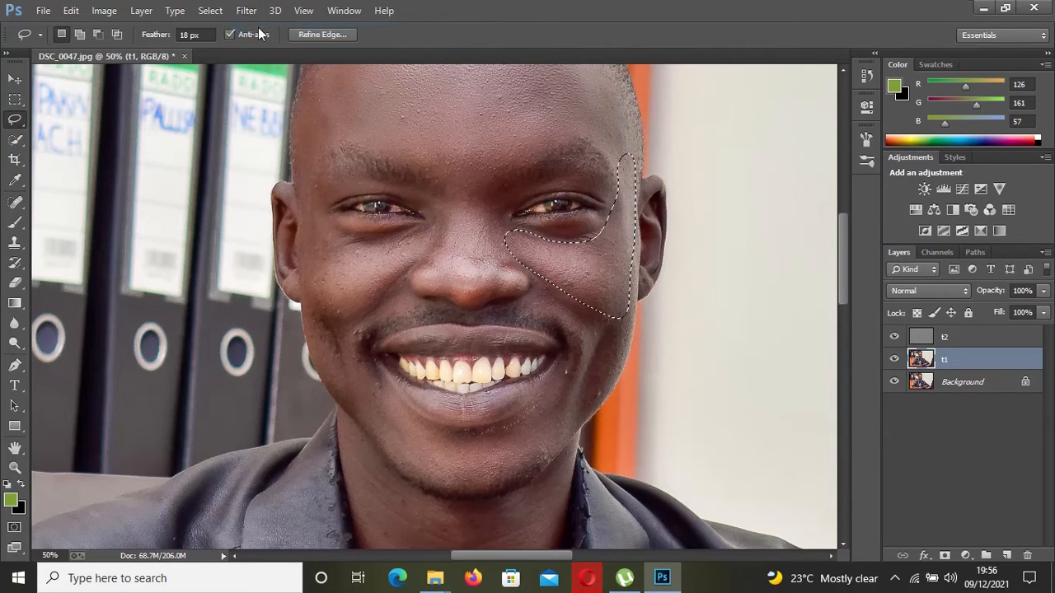
pyautogui.hotkey('ctrl', 'd')
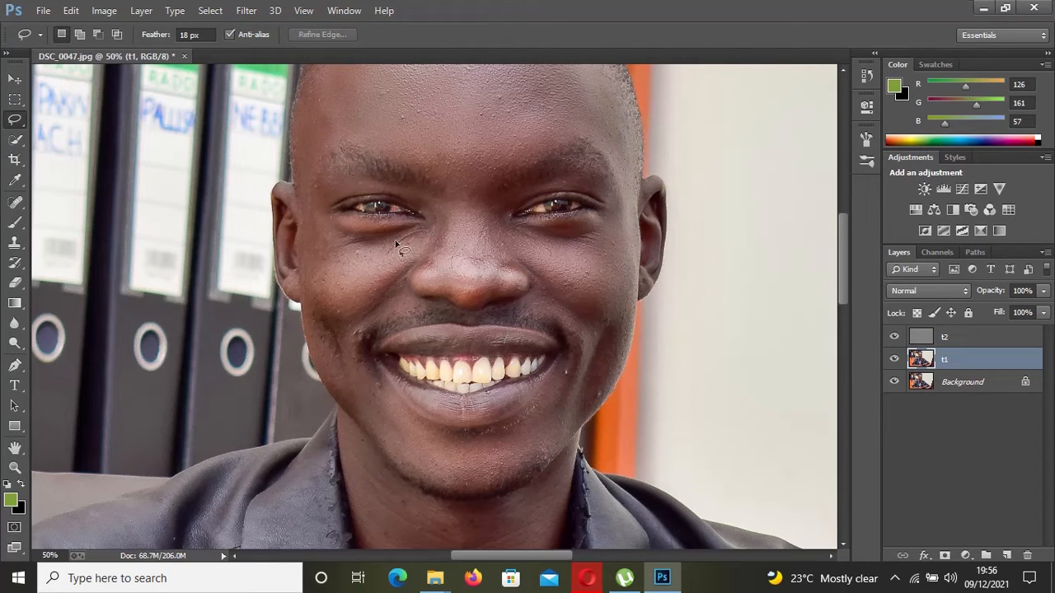
# - Lasso the cheek below the eye on the image's left side, repeat the last Gaussian Blur on it and deselect
pyautogui.moveTo(313, 230)
pyautogui.mouseDown()
pyautogui.moveTo(302, 298)
pyautogui.moveTo(337, 314)
pyautogui.moveTo(360, 311)
pyautogui.moveTo(403, 274)
pyautogui.moveTo(425, 233)
pyautogui.mouseUp()
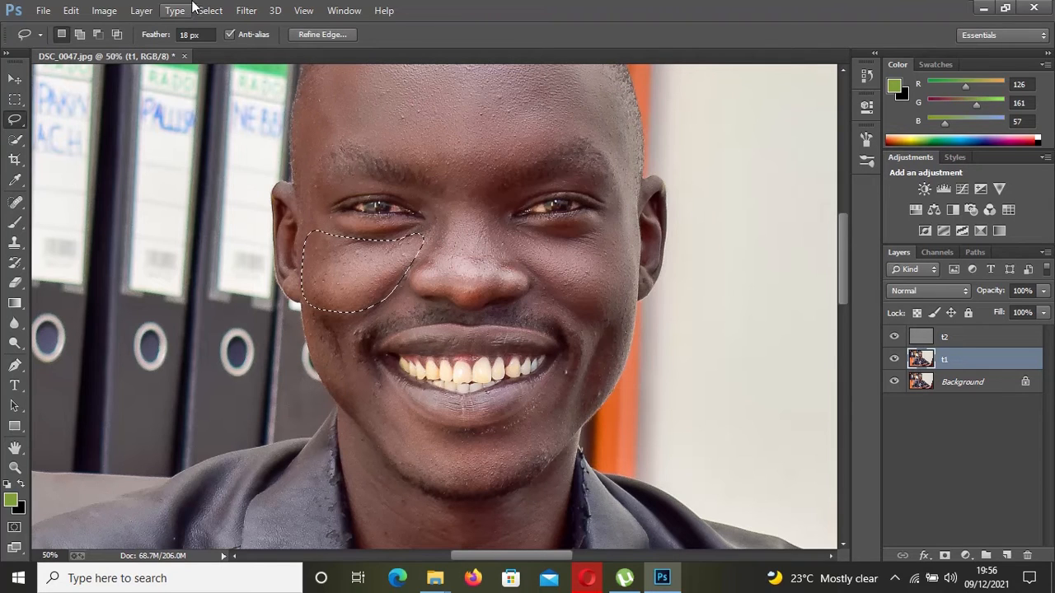
pyautogui.click(244, 9)
pyautogui.click(258, 26)
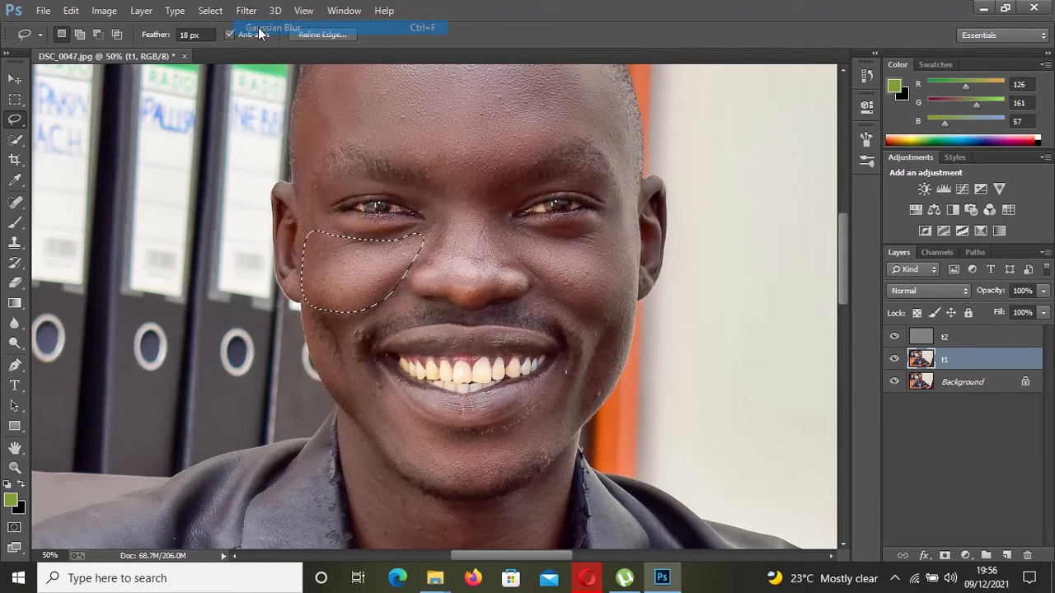
pyautogui.hotkey('ctrl', 'd')
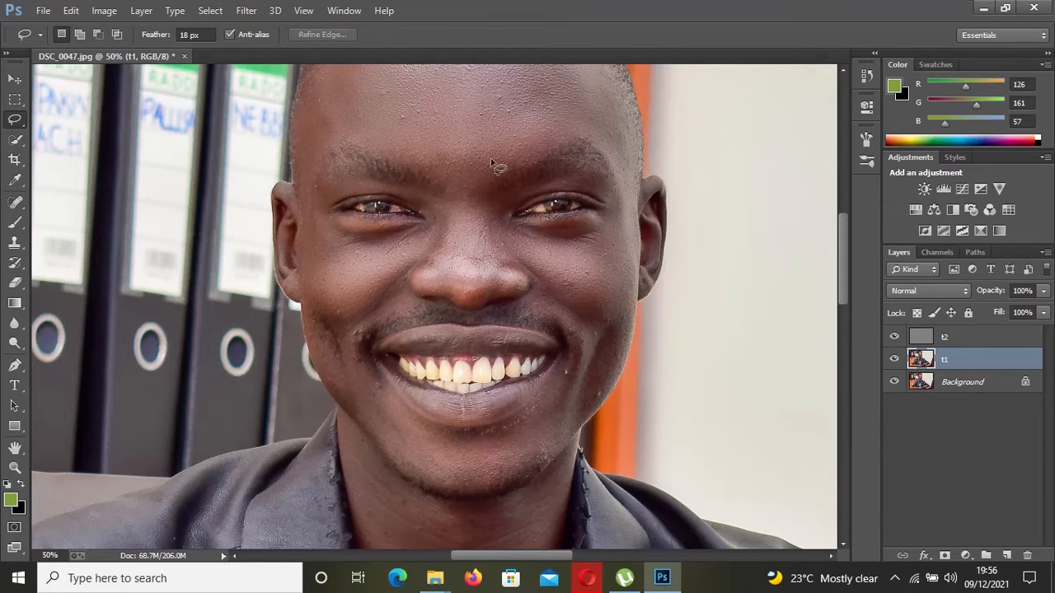
# - Lasso the nose from between the eyebrows down to its tip, repeat the last Gaussian Blur on it and deselect
pyautogui.moveTo(446, 161)
pyautogui.mouseDown()
pyautogui.moveTo(444, 225)
pyautogui.moveTo(420, 271)
pyautogui.moveTo(459, 288)
pyautogui.moveTo(505, 290)
pyautogui.moveTo(515, 270)
pyautogui.moveTo(493, 239)
pyautogui.moveTo(491, 161)
pyautogui.mouseUp()
pyautogui.click(247, 10)
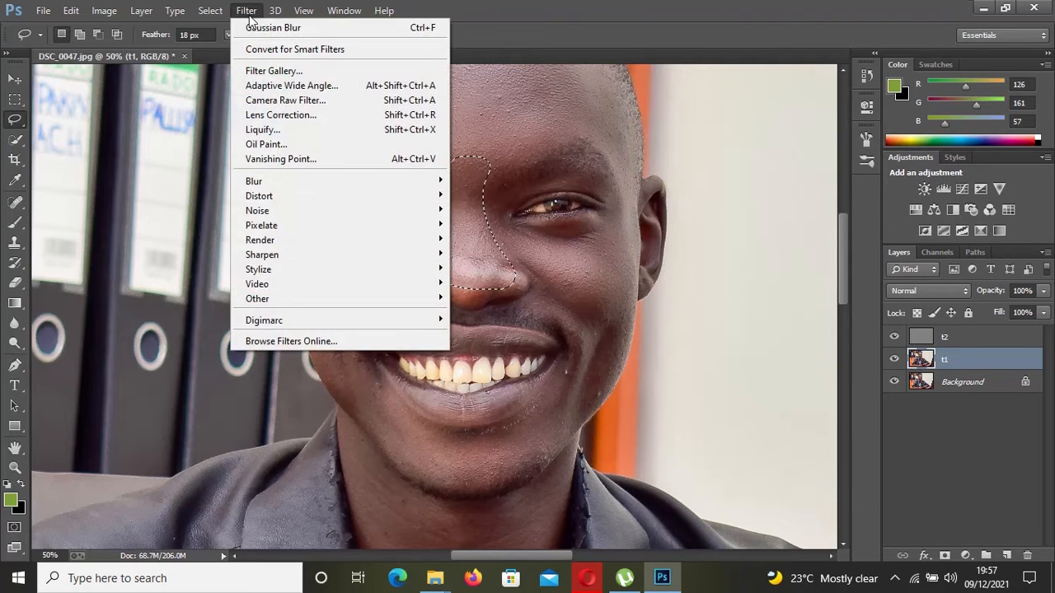
pyautogui.click(258, 29)
pyautogui.hotkey('ctrl', 'd')
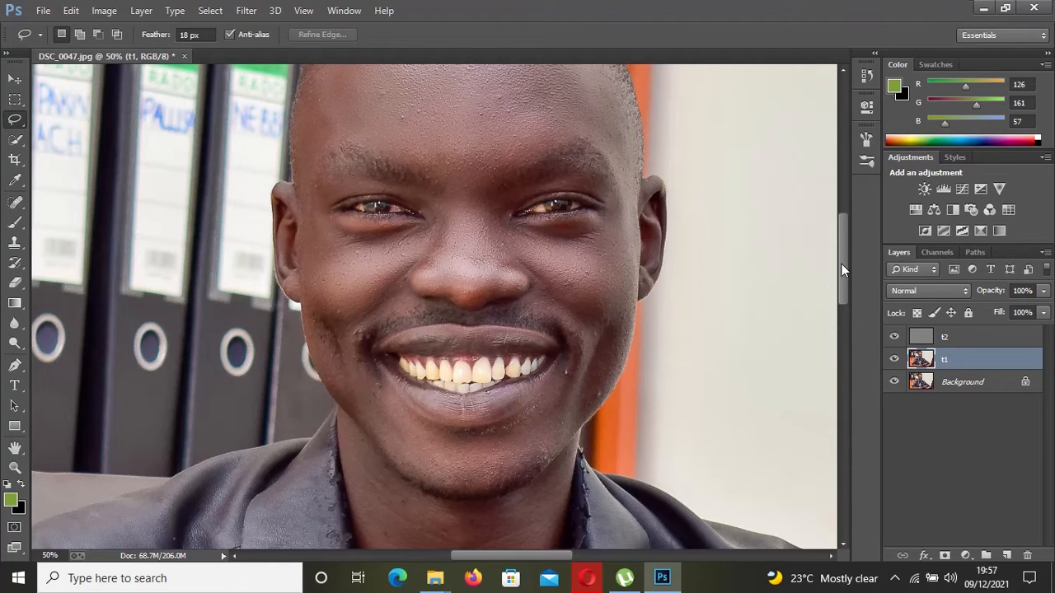
# - Lasso the narrow jaw area below the ear on the image's right side, repeat the Gaussian Blur and deselect
pyautogui.moveTo(841, 264); pyautogui.dragTo(840, 288)
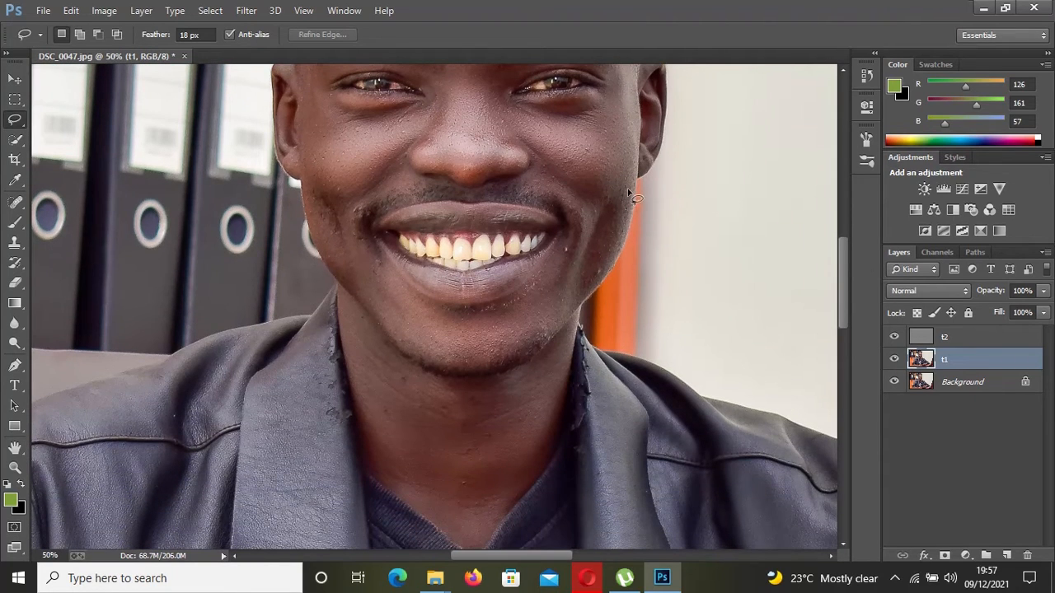
pyautogui.moveTo(603, 186)
pyautogui.mouseDown()
pyautogui.moveTo(575, 289)
pyautogui.moveTo(584, 295)
pyautogui.moveTo(618, 257)
pyautogui.moveTo(630, 191)
pyautogui.mouseUp()
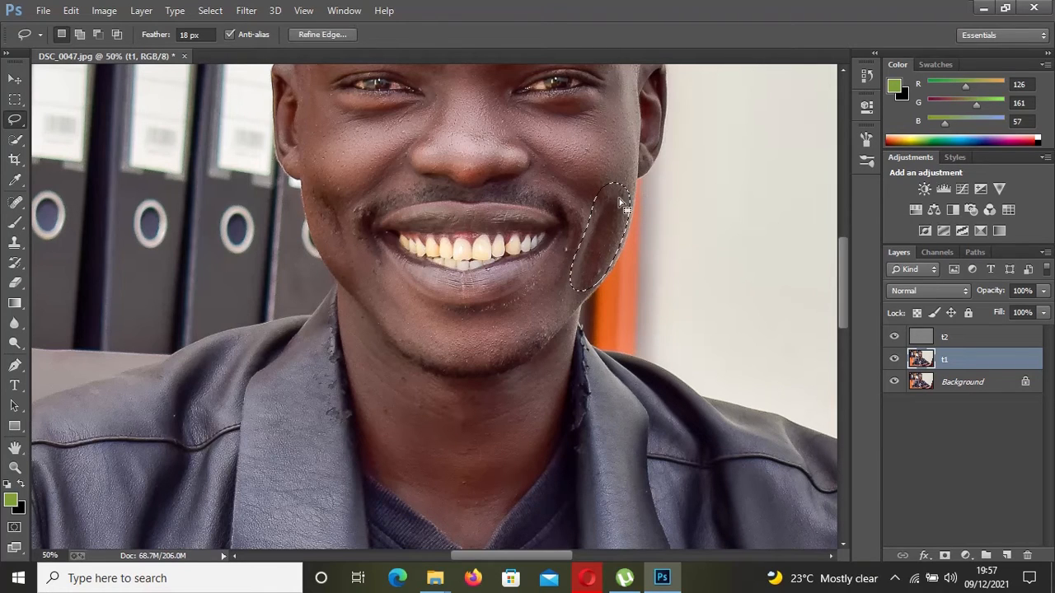
pyautogui.click(238, 11)
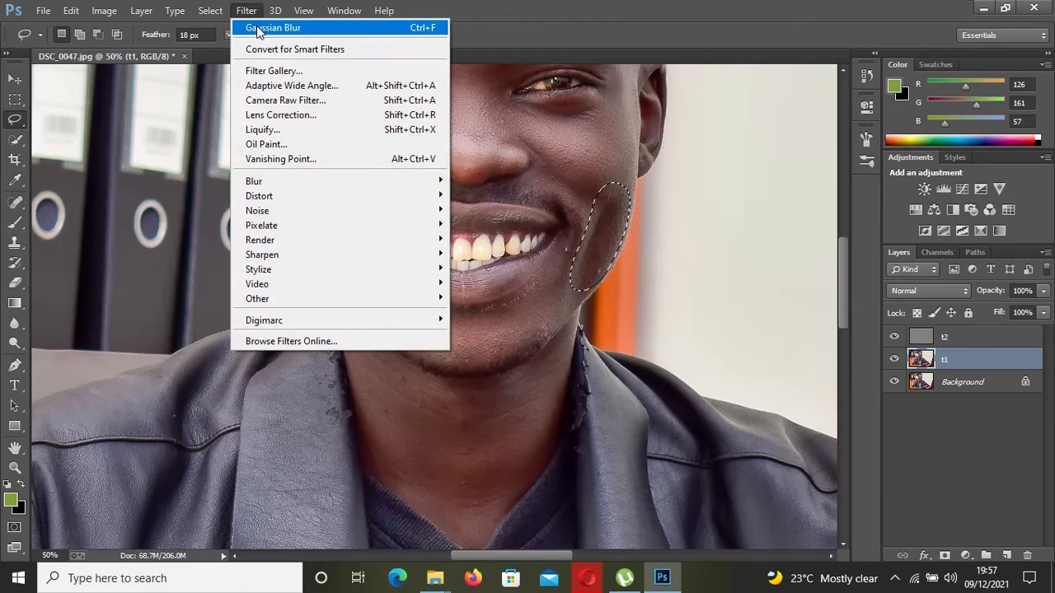
pyautogui.click(256, 25)
pyautogui.hotkey('ctrl', 'd')
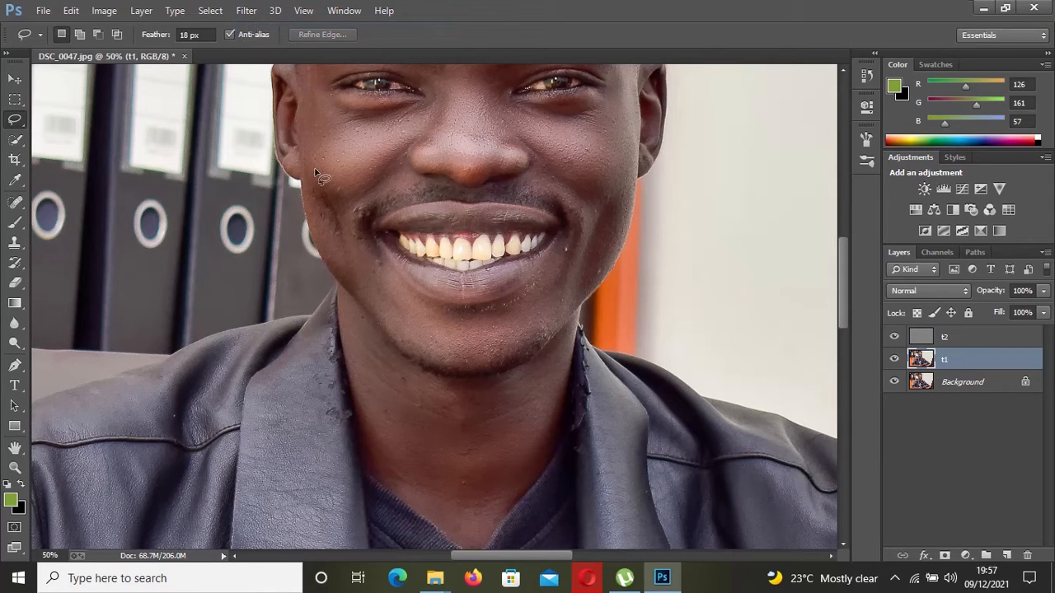
# - Lasso the lower cheek beside the mouth corner on the image's left side, repeat the Gaussian Blur and deselect
pyautogui.moveTo(305, 192)
pyautogui.mouseDown()
pyautogui.moveTo(322, 256)
pyautogui.moveTo(361, 287)
pyautogui.moveTo(370, 266)
pyautogui.moveTo(353, 226)
pyautogui.moveTo(372, 192)
pyautogui.mouseUp()
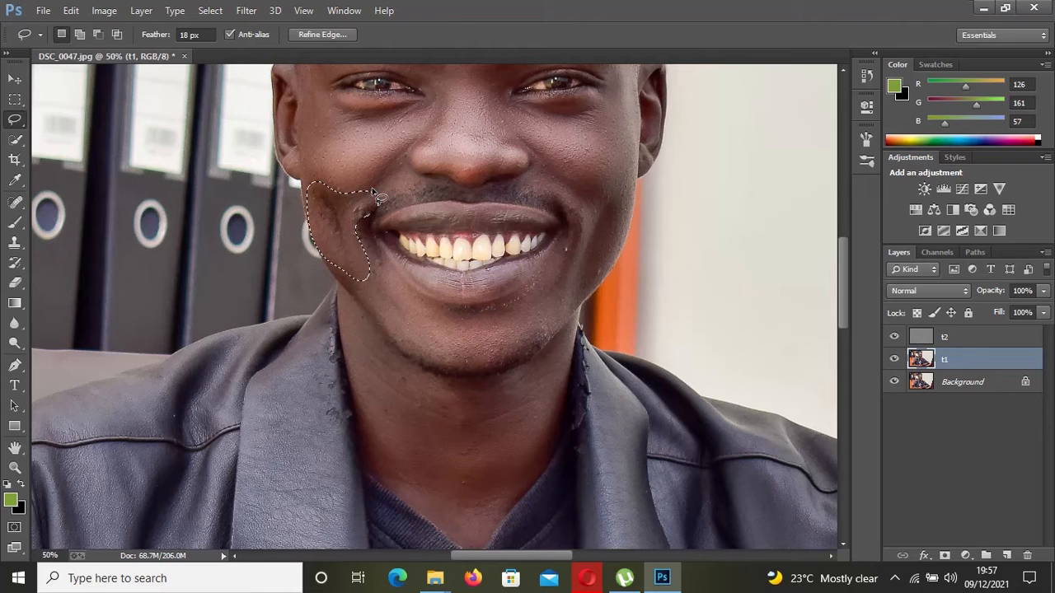
pyautogui.click(247, 12)
pyautogui.click(251, 27)
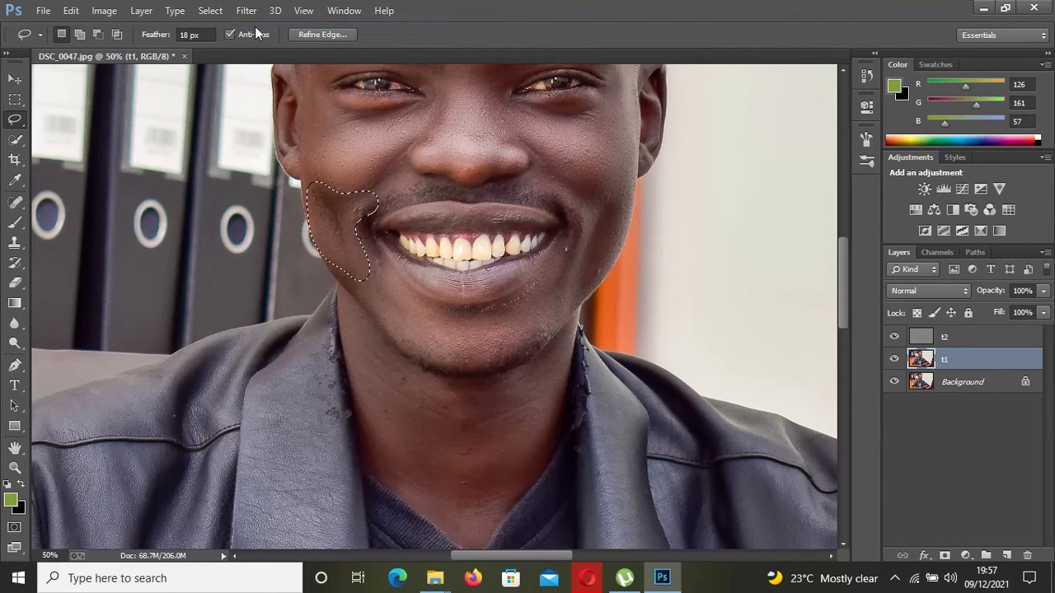
pyautogui.hotkey('ctrl', 'd')
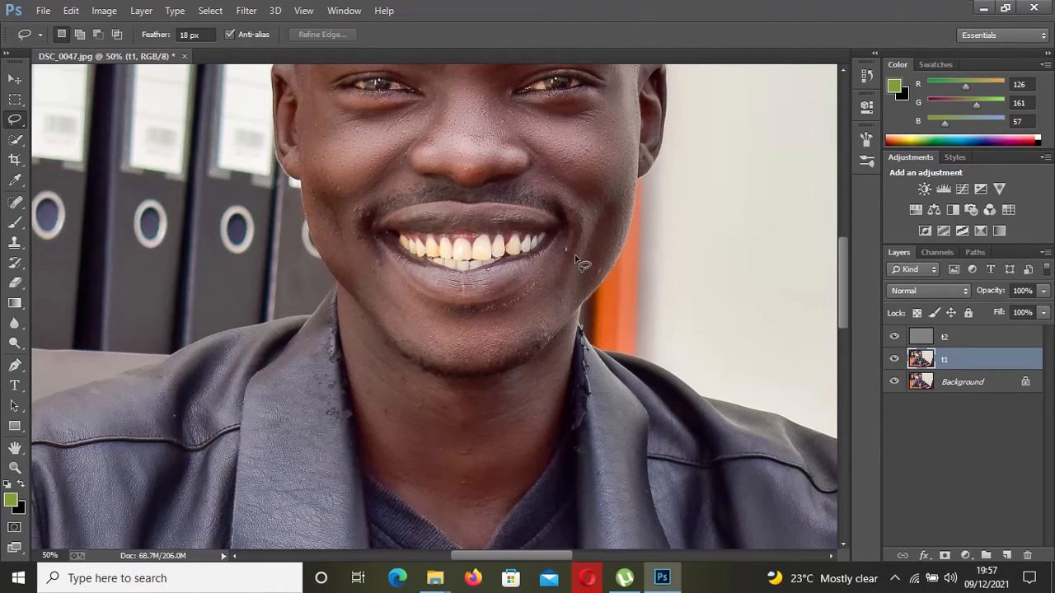
# - Lasso the chin and the skin around the lower lip, repeat the last Gaussian Blur on them and deselect
pyautogui.moveTo(576, 258)
pyautogui.mouseDown()
pyautogui.moveTo(550, 257)
pyautogui.moveTo(518, 294)
pyautogui.moveTo(477, 309)
pyautogui.moveTo(415, 301)
pyautogui.moveTo(366, 260)
pyautogui.moveTo(365, 289)
pyautogui.moveTo(419, 351)
pyautogui.moveTo(477, 364)
pyautogui.moveTo(528, 337)
pyautogui.moveTo(543, 344)
pyautogui.moveTo(575, 244)
pyautogui.mouseUp()
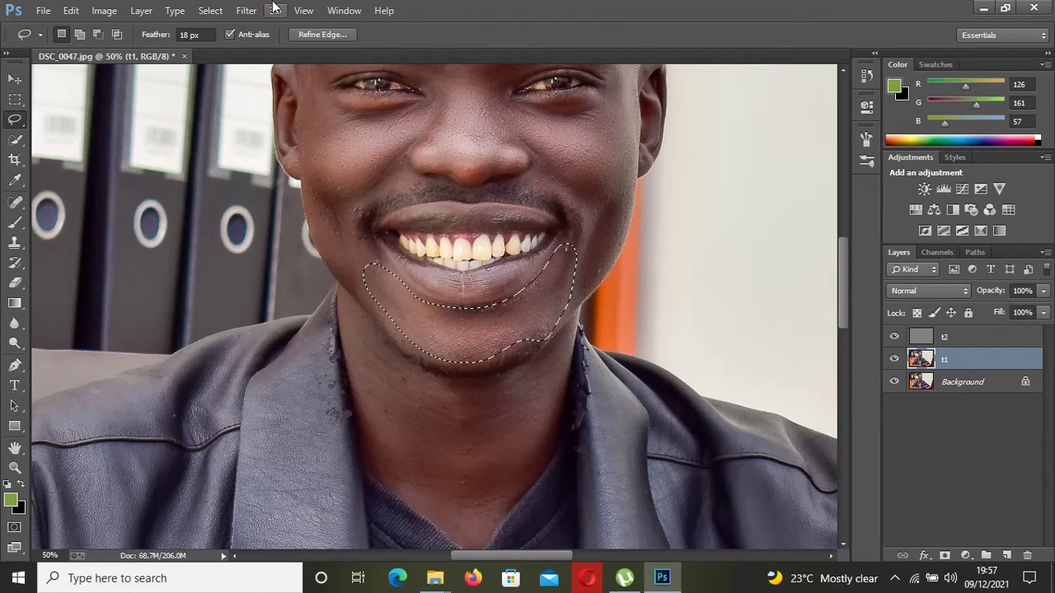
pyautogui.click(246, 10)
pyautogui.click(255, 31)
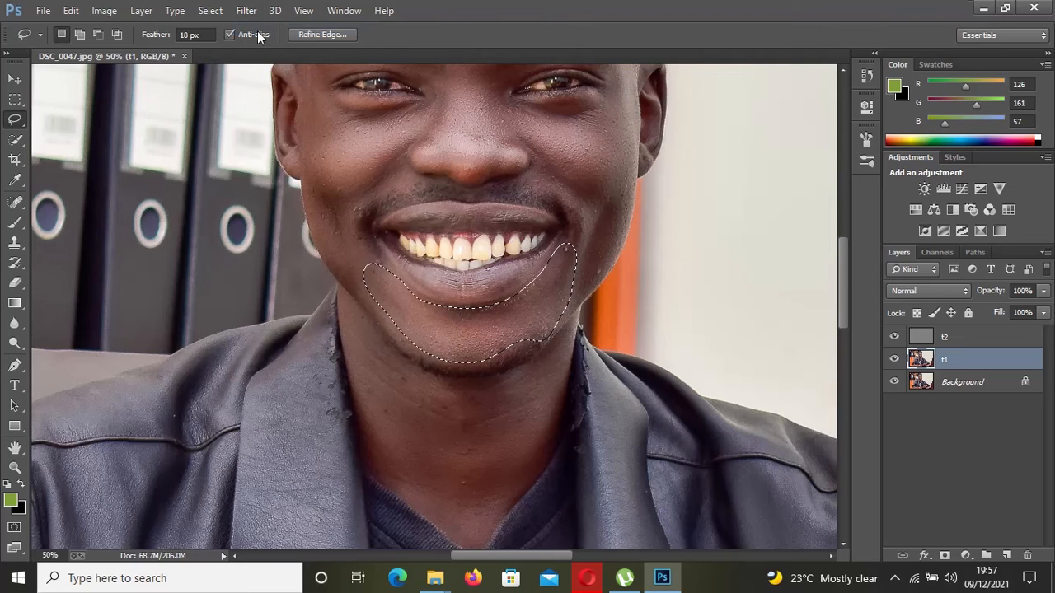
pyautogui.hotkey('ctrl', 'd')
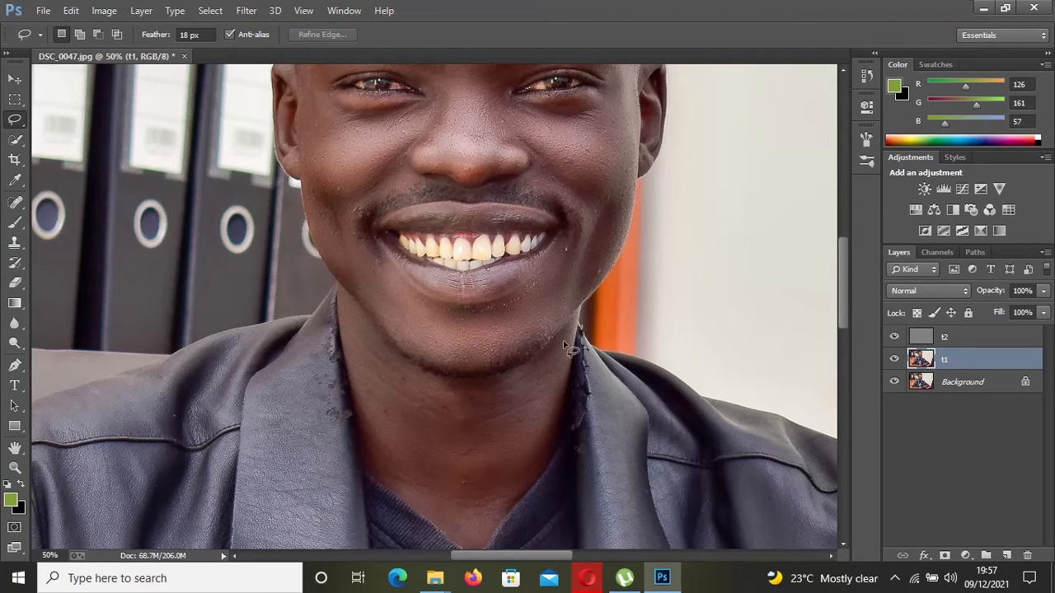
# - Lasso the neck between the chin and the shirt collar, repeat the last Gaussian Blur on it and deselect
pyautogui.moveTo(565, 345)
pyautogui.mouseDown()
pyautogui.moveTo(529, 375)
pyautogui.moveTo(449, 386)
pyautogui.moveTo(398, 380)
pyautogui.moveTo(348, 332)
pyautogui.moveTo(348, 390)
pyautogui.moveTo(364, 438)
pyautogui.moveTo(416, 487)
pyautogui.mouseUp()
pyautogui.moveTo(484, 511)
pyautogui.mouseDown()
pyautogui.moveTo(531, 488)
pyautogui.moveTo(548, 453)
pyautogui.moveTo(573, 402)
pyautogui.moveTo(564, 346)
pyautogui.mouseUp()
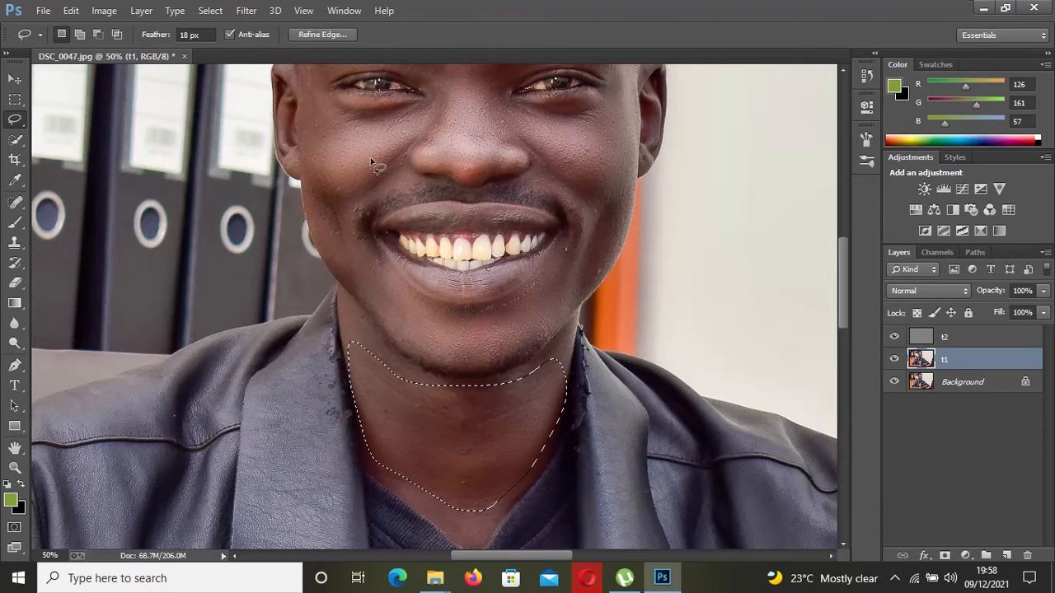
pyautogui.click(245, 10)
pyautogui.click(252, 31)
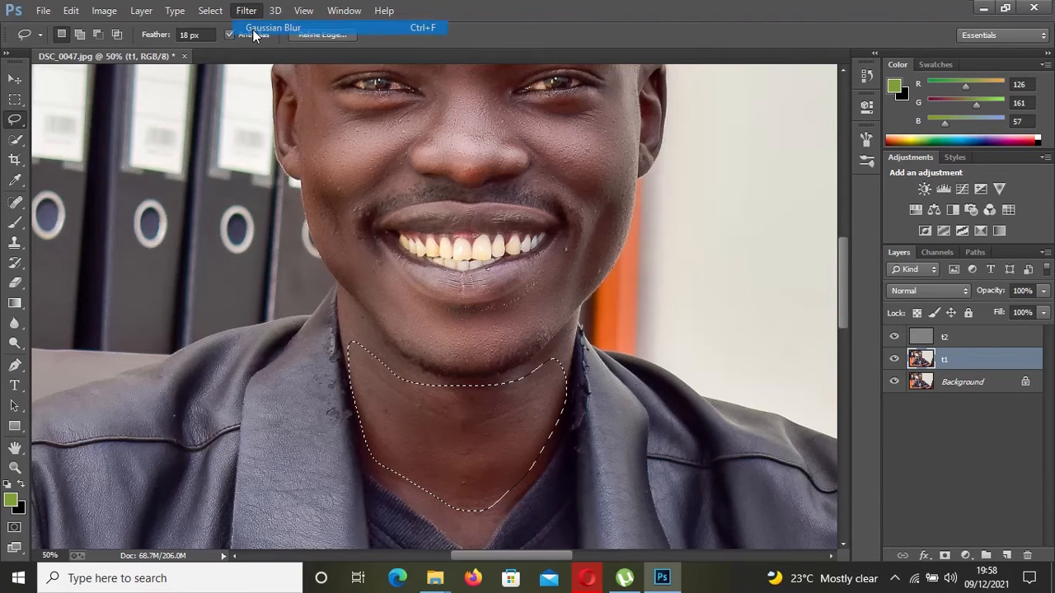
pyautogui.hotkey('ctrl', 'd')
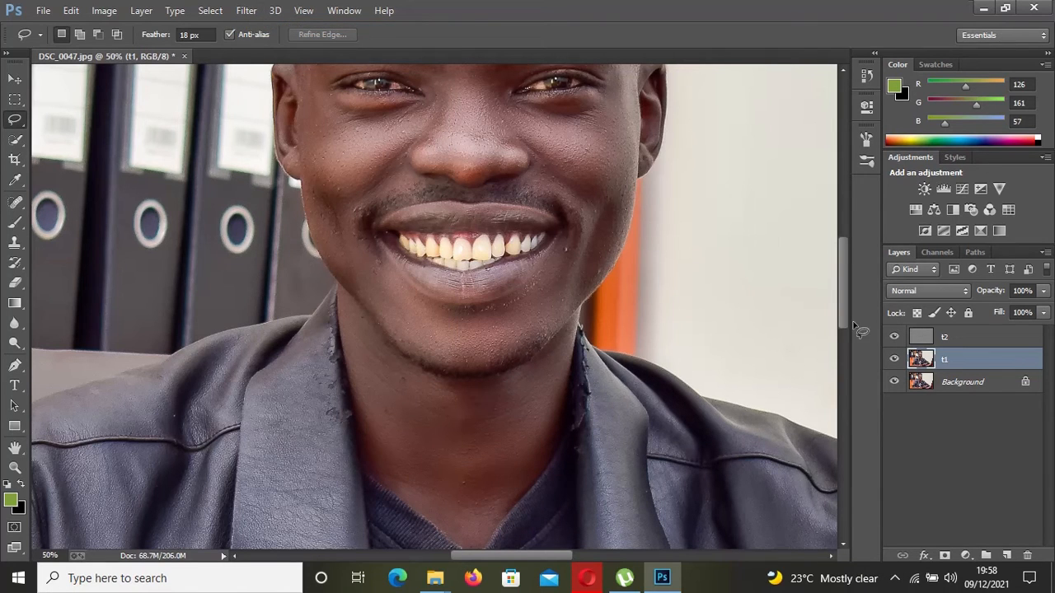
# - Compare the portrait before and after the smoothing by hiding layers t2 and t1 and showing both again
pyautogui.click(14, 467)
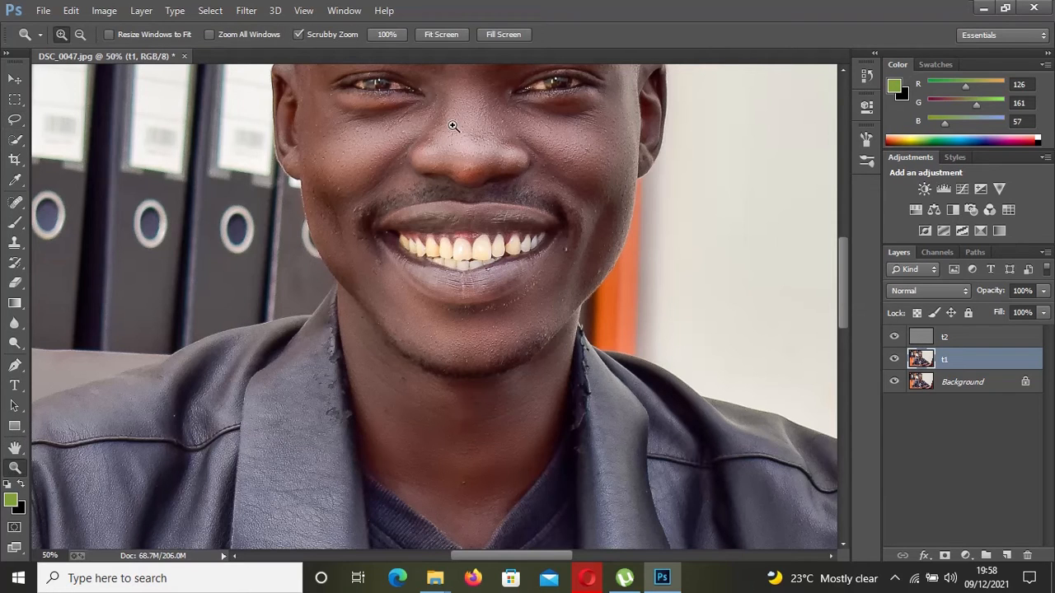
pyautogui.click(448, 33)
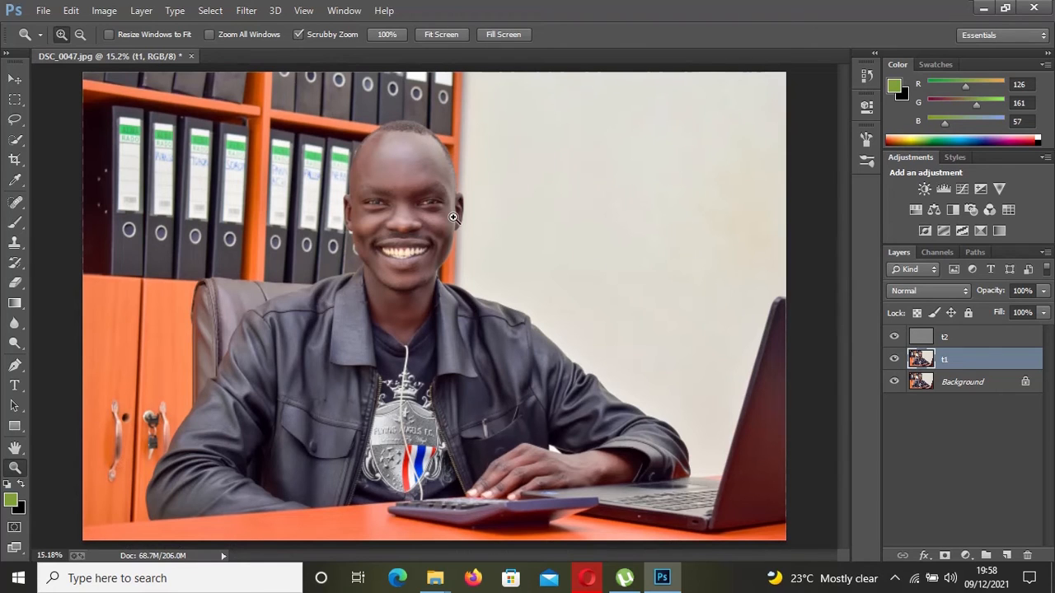
pyautogui.click(453, 217)
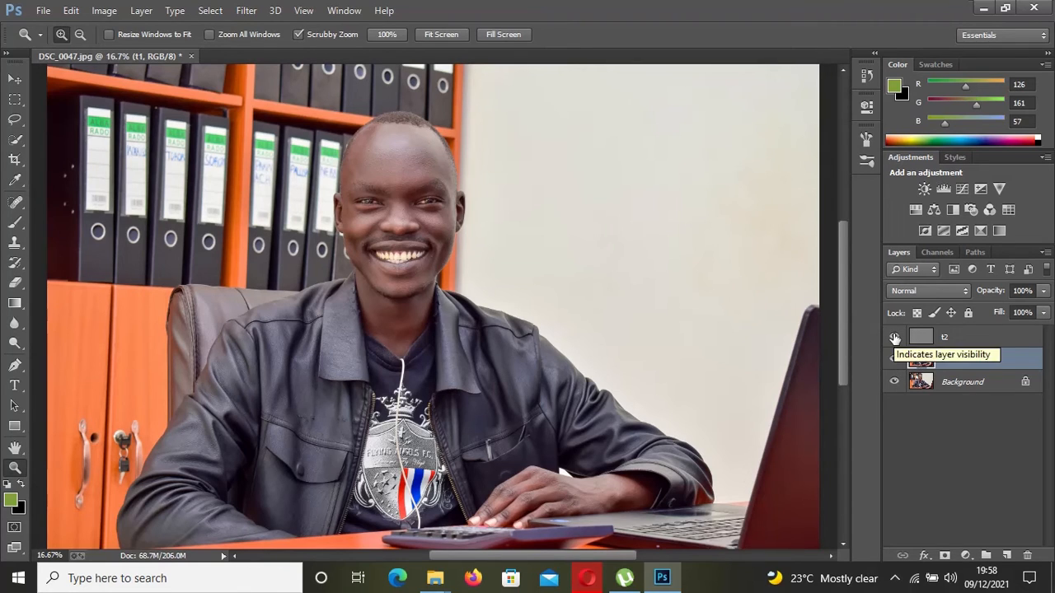
pyautogui.click(501, 184)
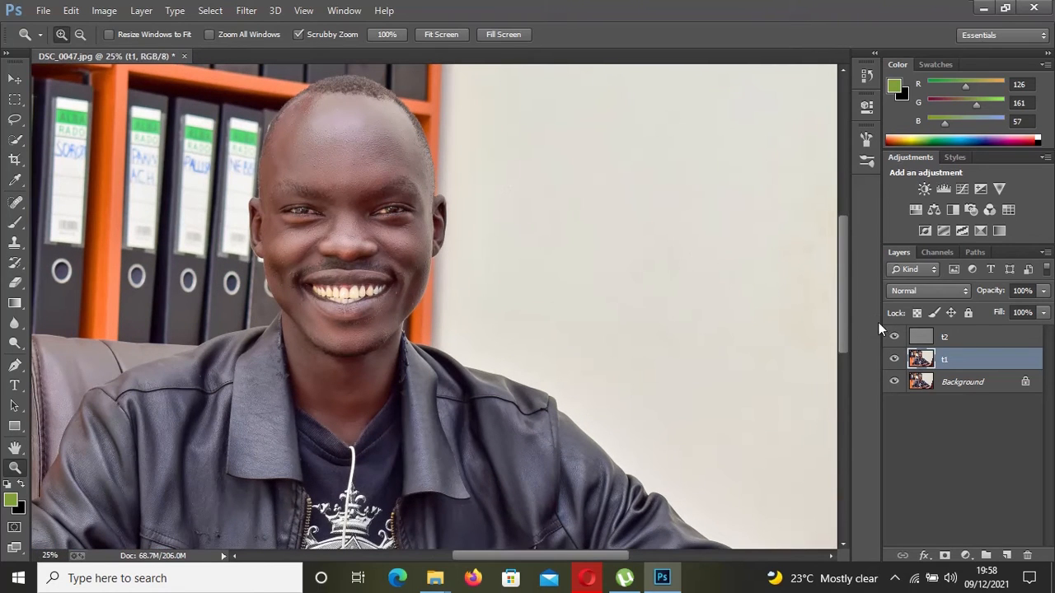
pyautogui.click(894, 336)
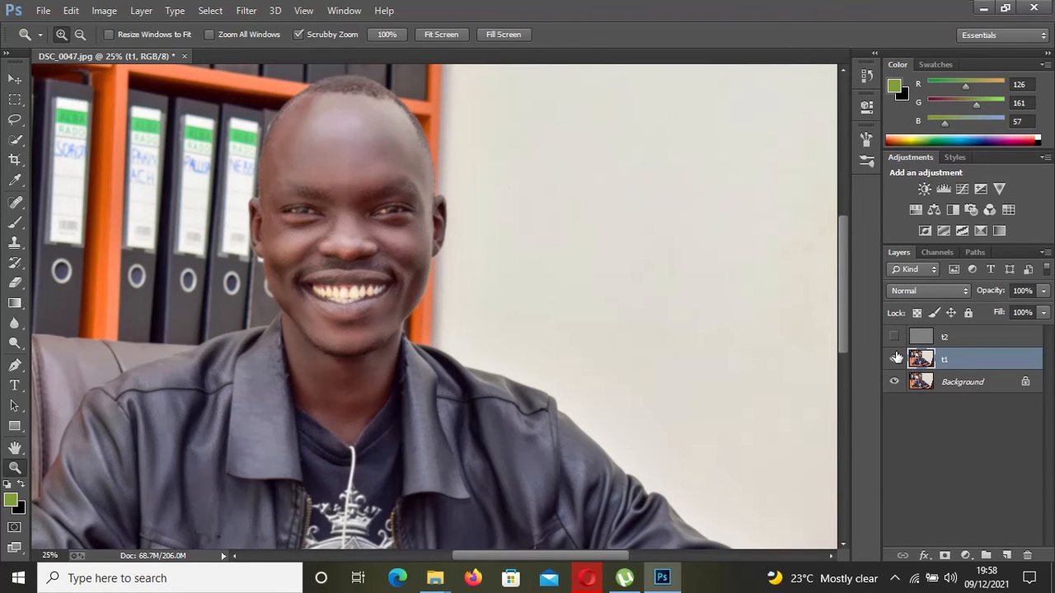
pyautogui.click(895, 359)
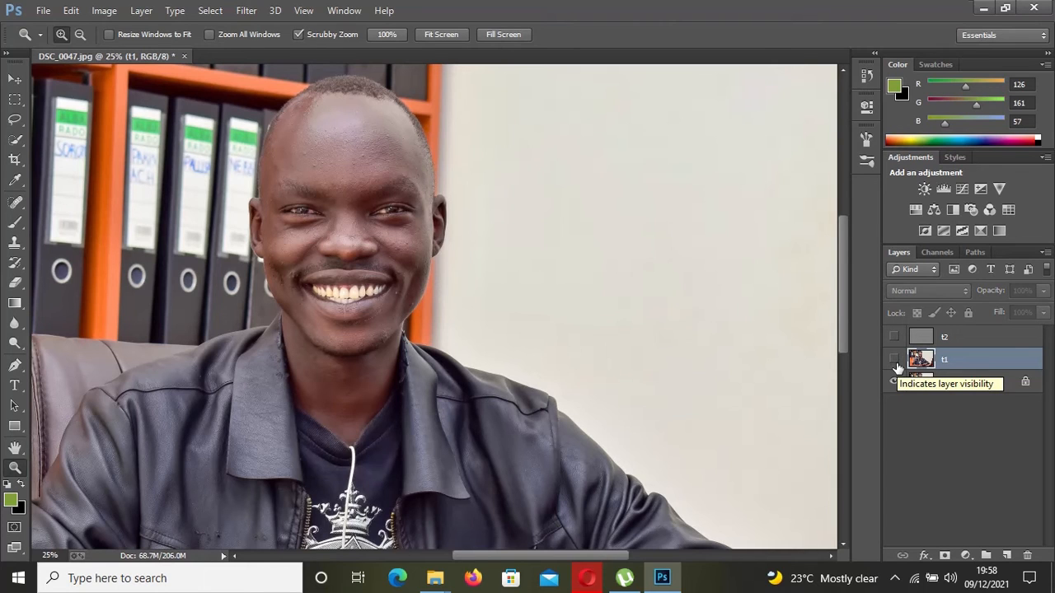
pyautogui.click(895, 360)
pyautogui.click(895, 337)
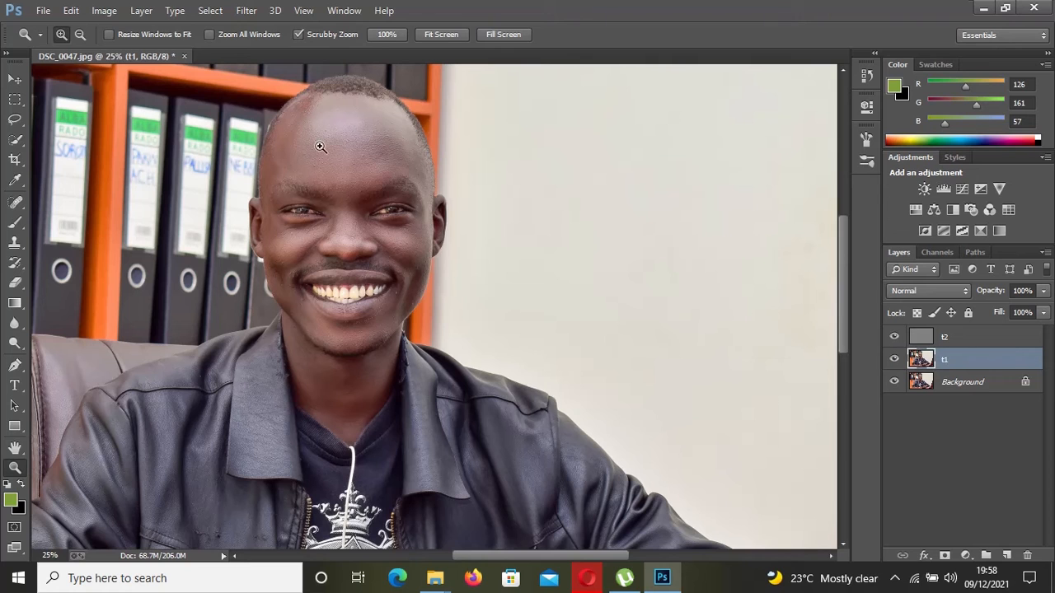
# - Set the Spot Healing Brush to 18 px and dab the small blemishes on the forehead on layer t1
pyautogui.click(355, 129)
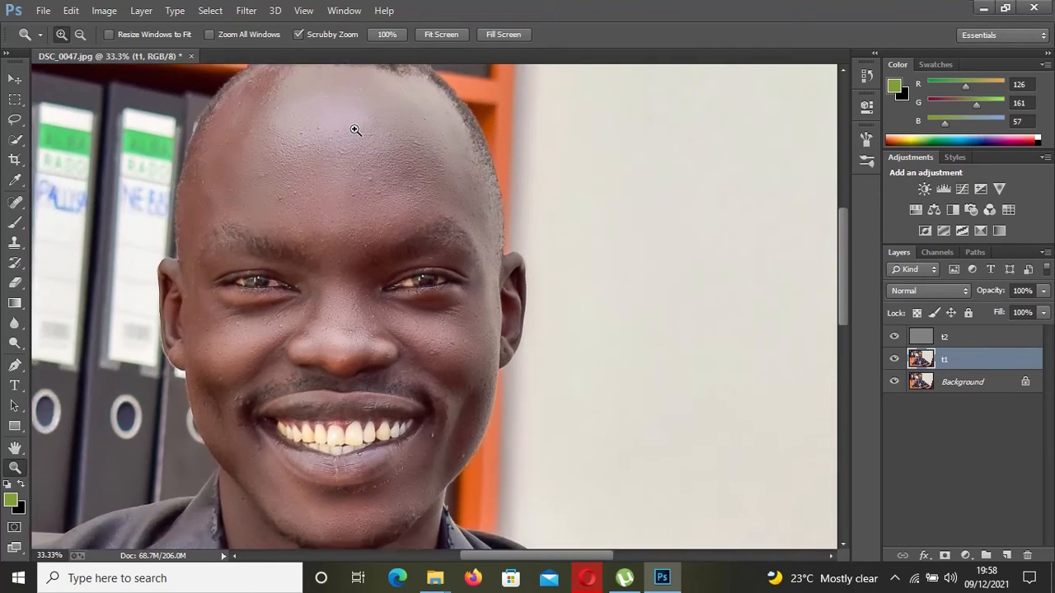
pyautogui.click(18, 208)
pyautogui.click(65, 200)
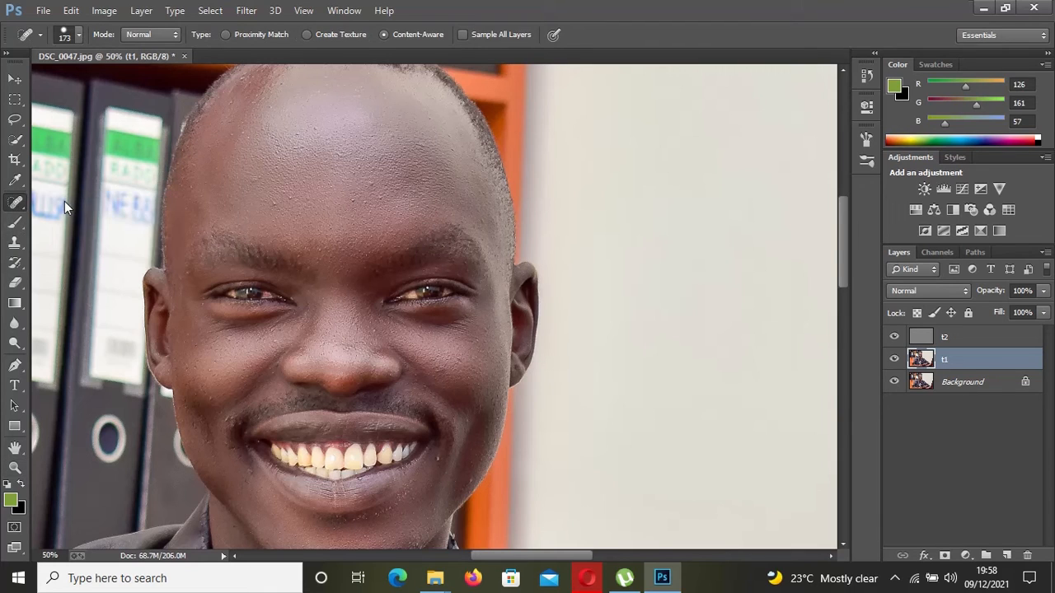
pyautogui.click(79, 34)
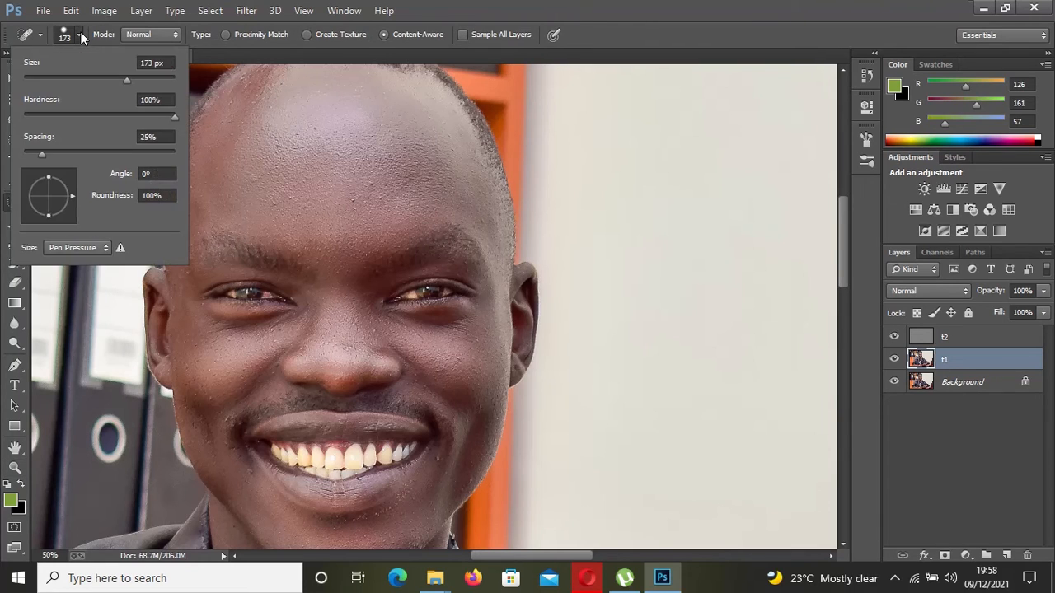
pyautogui.moveTo(128, 80); pyautogui.dragTo(37, 79)
pyautogui.click(371, 183)
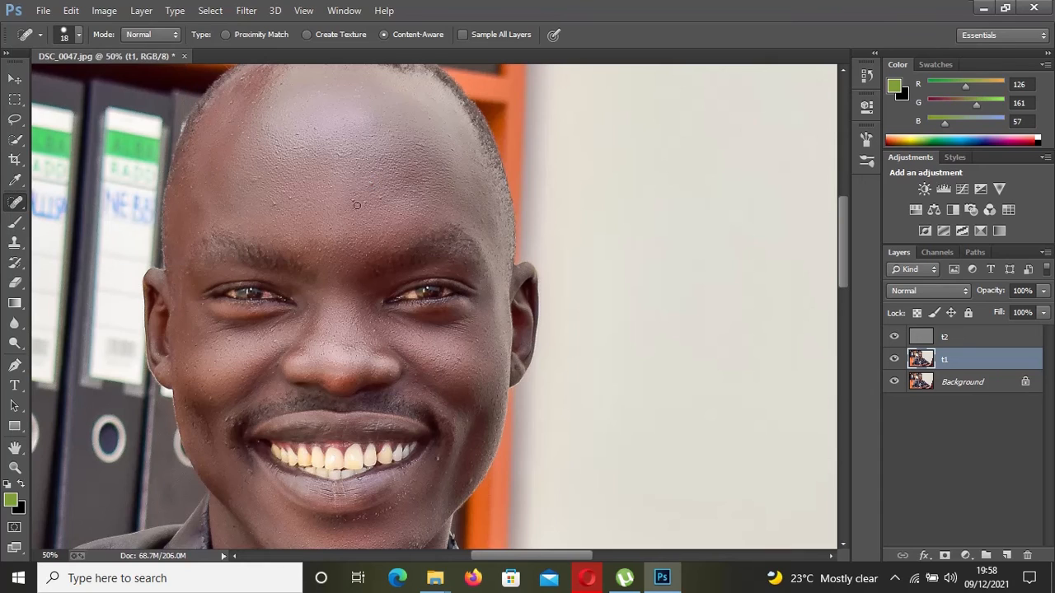
pyautogui.click(275, 205)
pyautogui.click(292, 197)
pyautogui.moveTo(270, 209); pyautogui.dragTo(279, 191)
# - Select the Background layer and examine the retouched portrait as a whole
pyautogui.click(981, 382)
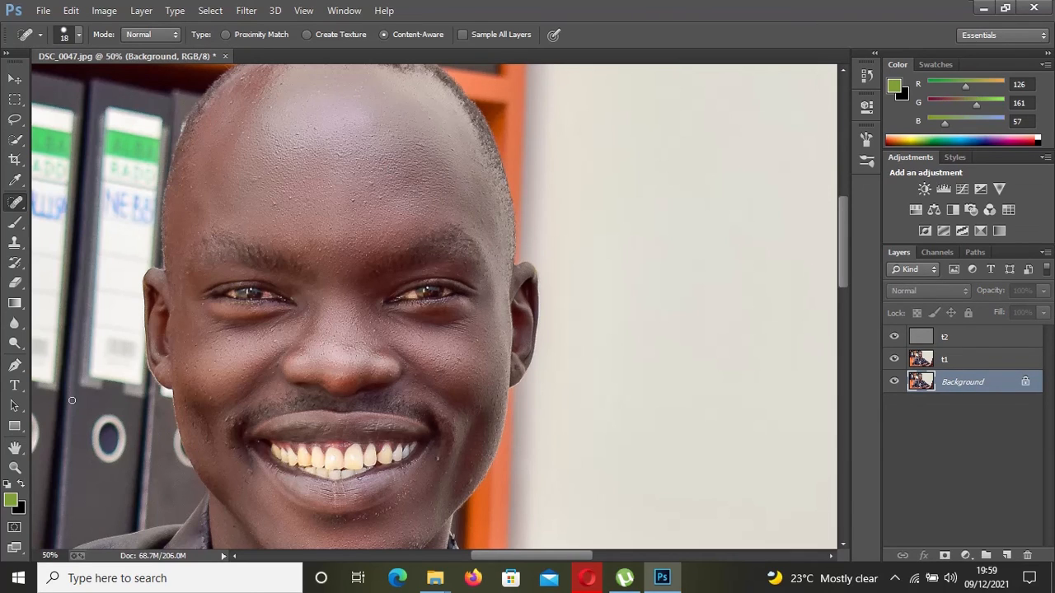
pyautogui.click(16, 467)
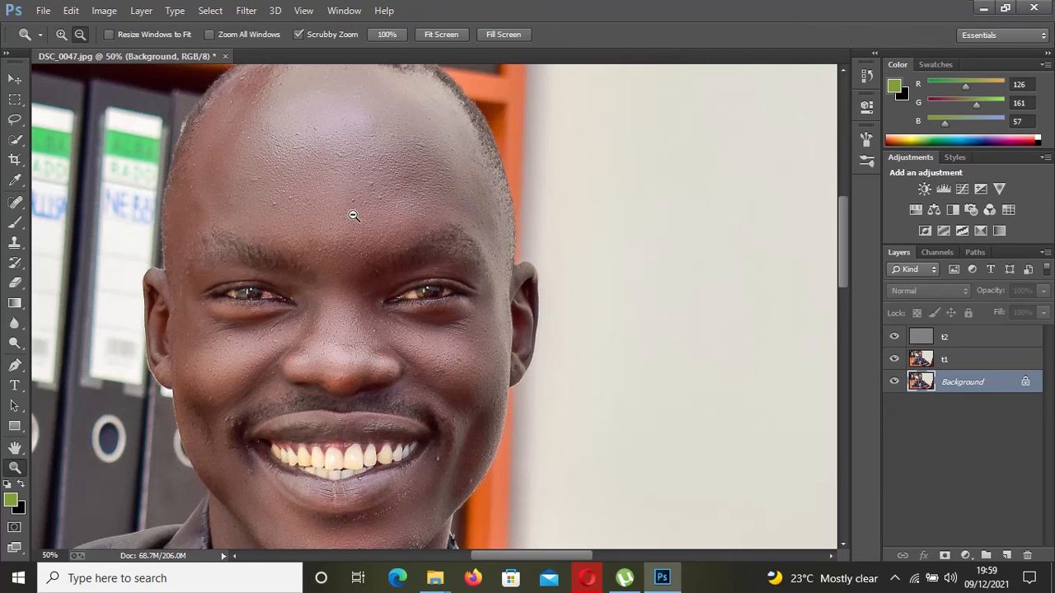
pyautogui.keyDown('alt'); pyautogui.click(353, 217); pyautogui.keyUp('alt')
pyautogui.keyDown('alt'); pyautogui.click(424, 172); pyautogui.keyUp('alt')
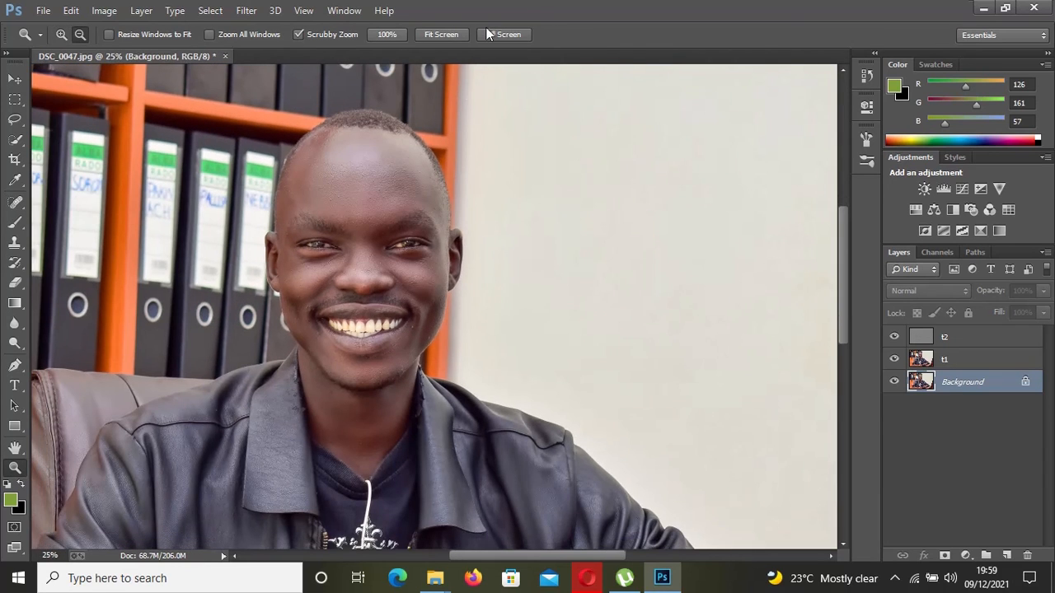
pyautogui.click(439, 34)
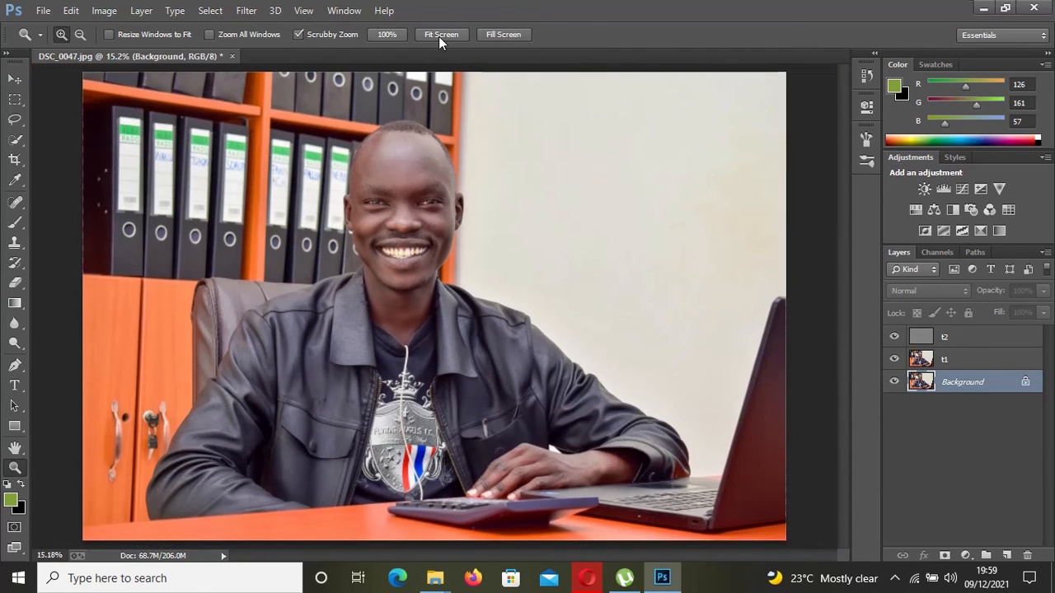
pyautogui.click(509, 196)
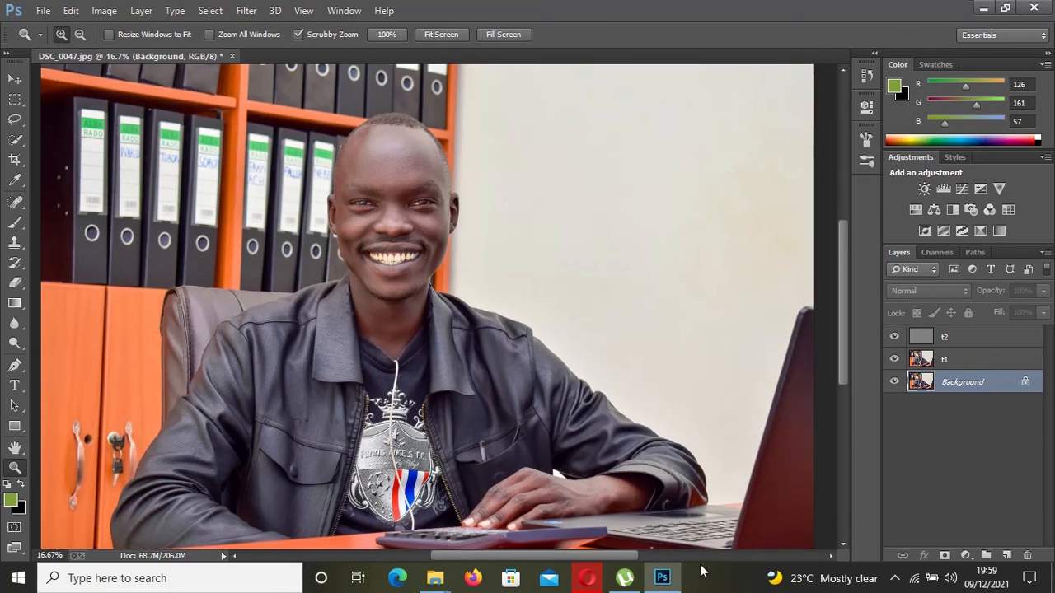
pyautogui.click(895, 579)
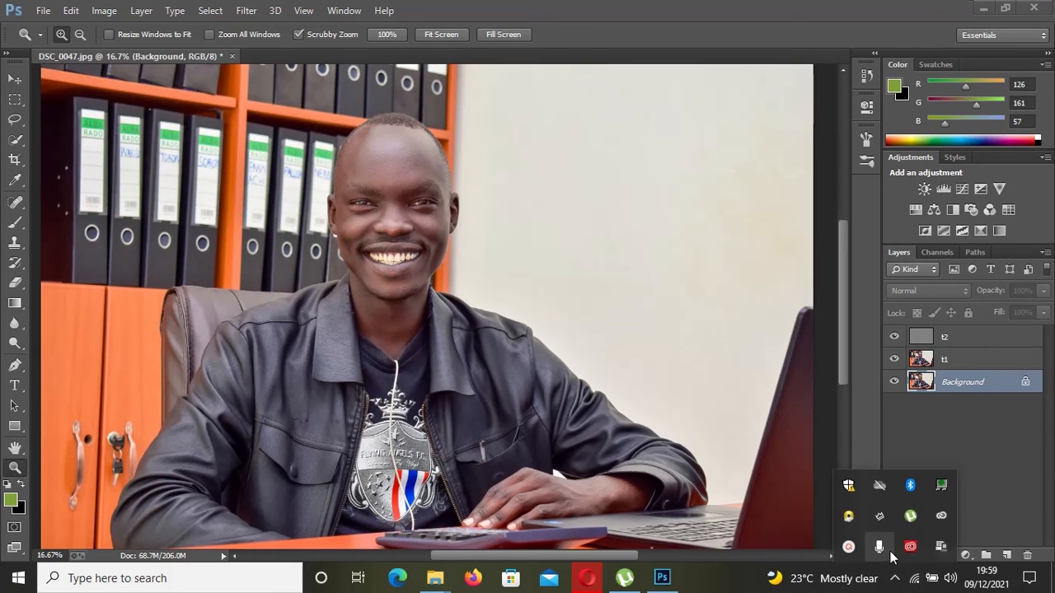